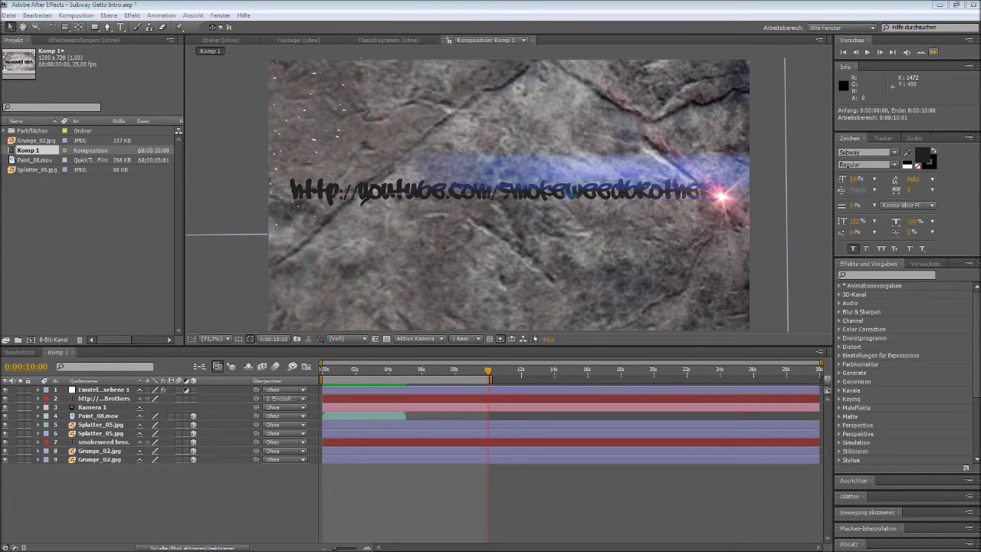
Preview Komp 1 and return to its first frame at 0:00:00:00.
click(933, 52)
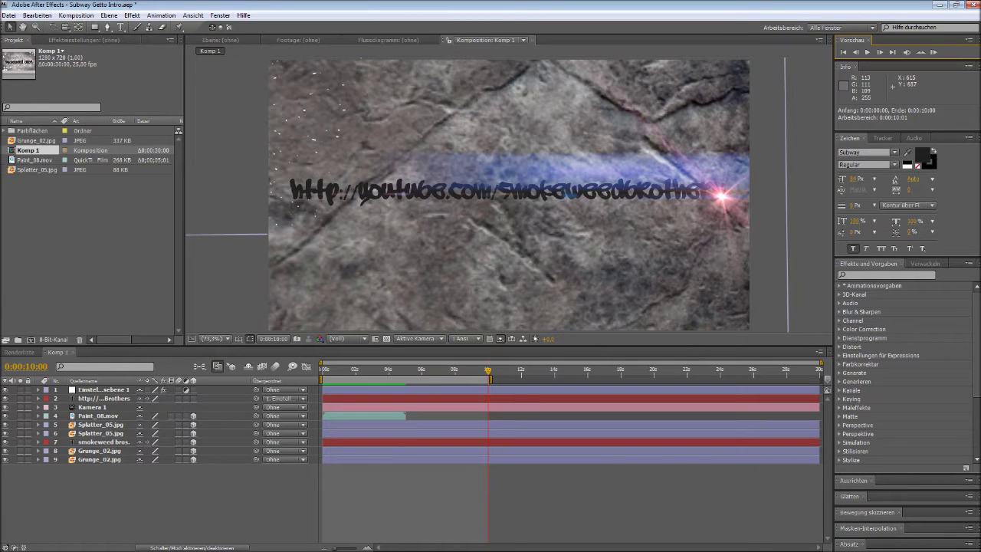
drag(488, 370, 389, 370)
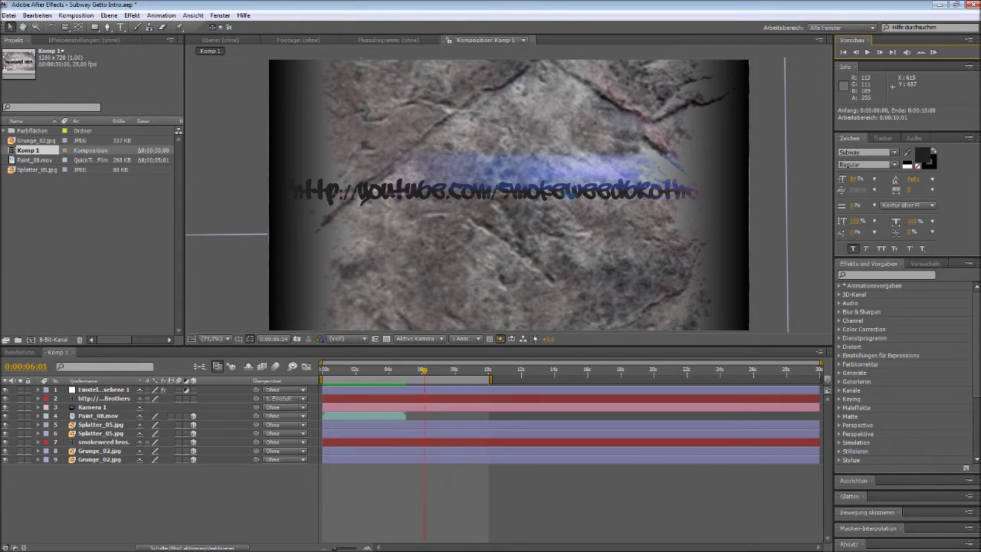
key(Home)
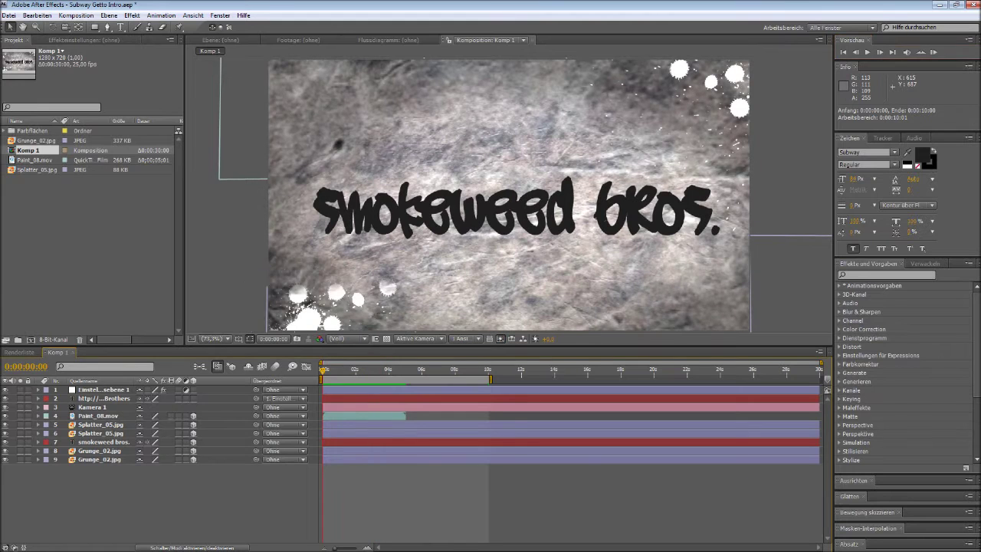
click(10, 16)
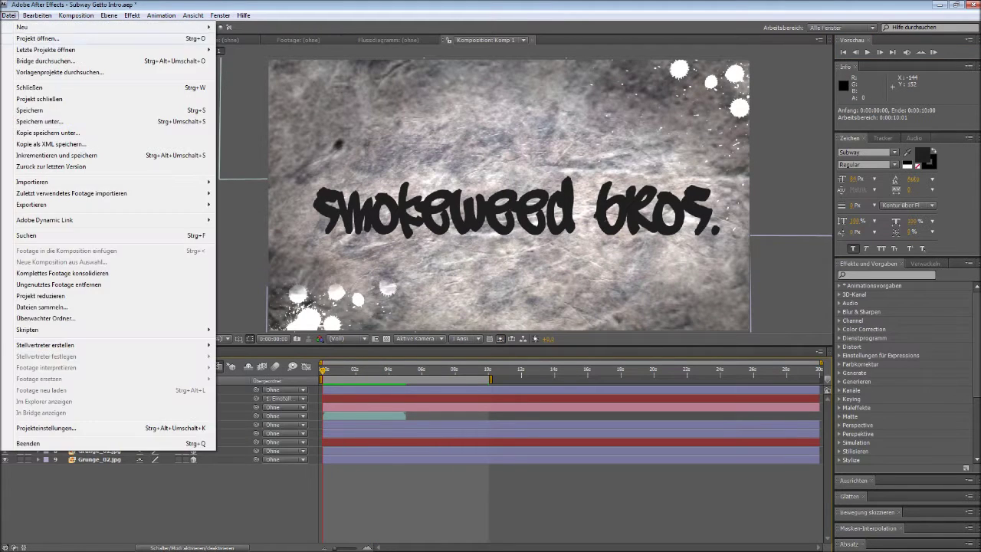
Create Komp 2 with HDTV 720 25 settings and start a text layer in it.
click(100, 27)
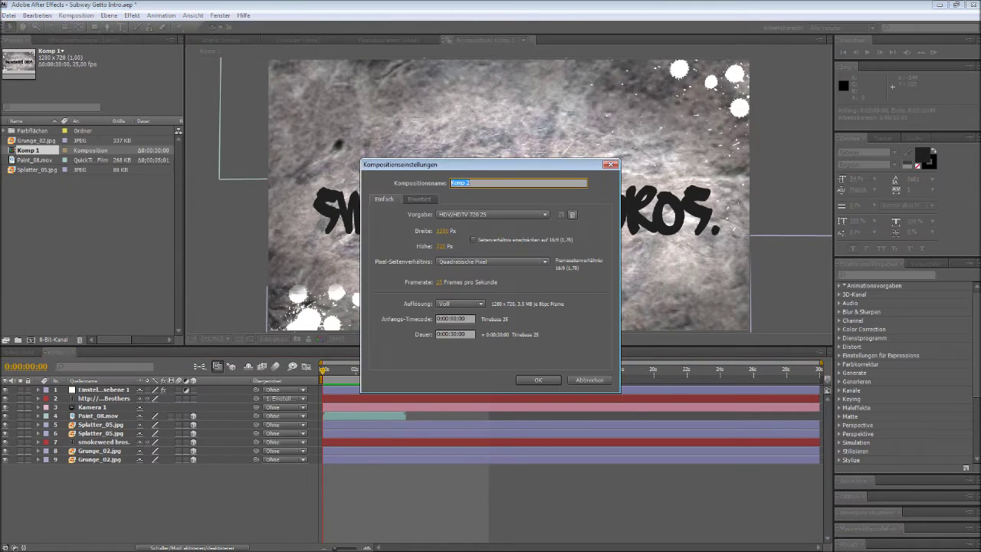
key(Return)
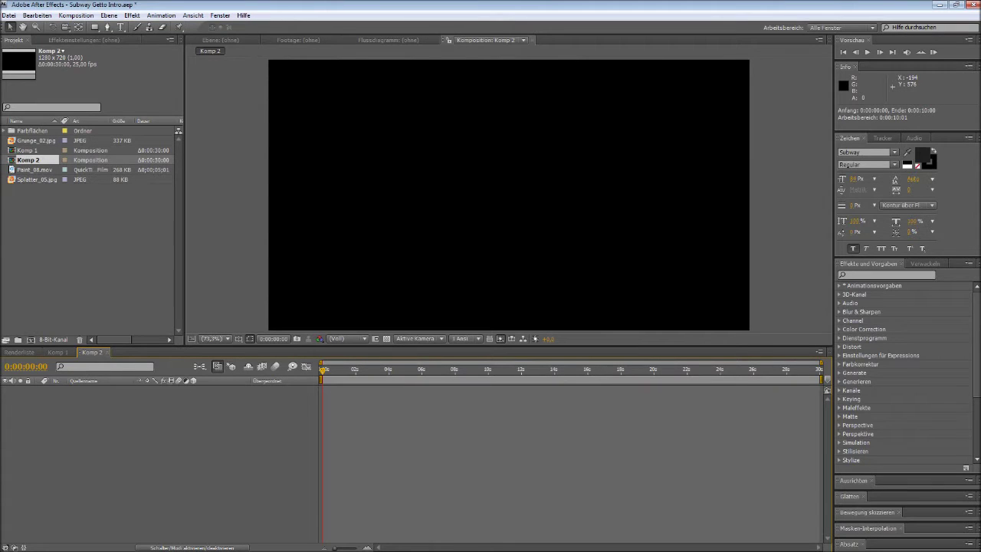
click(120, 27)
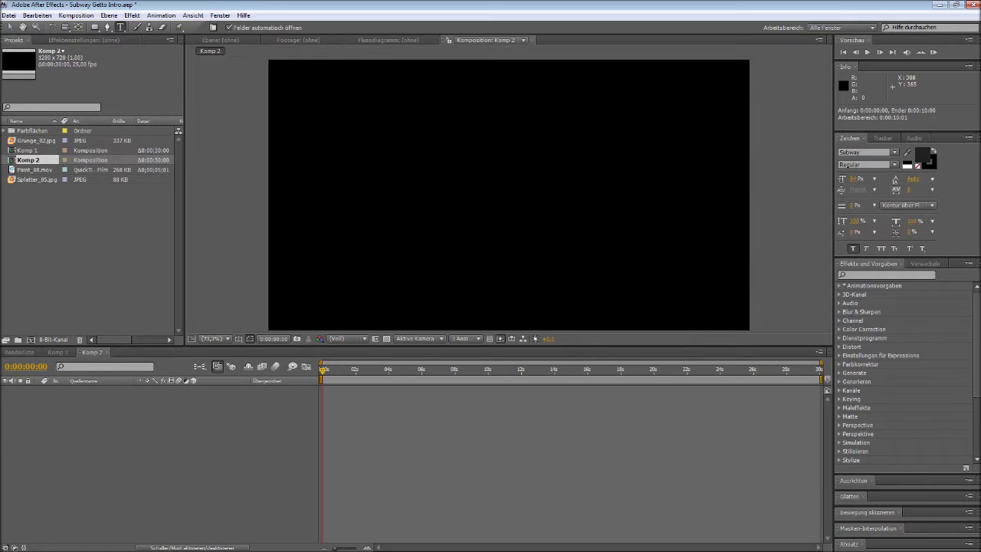
click(384, 200)
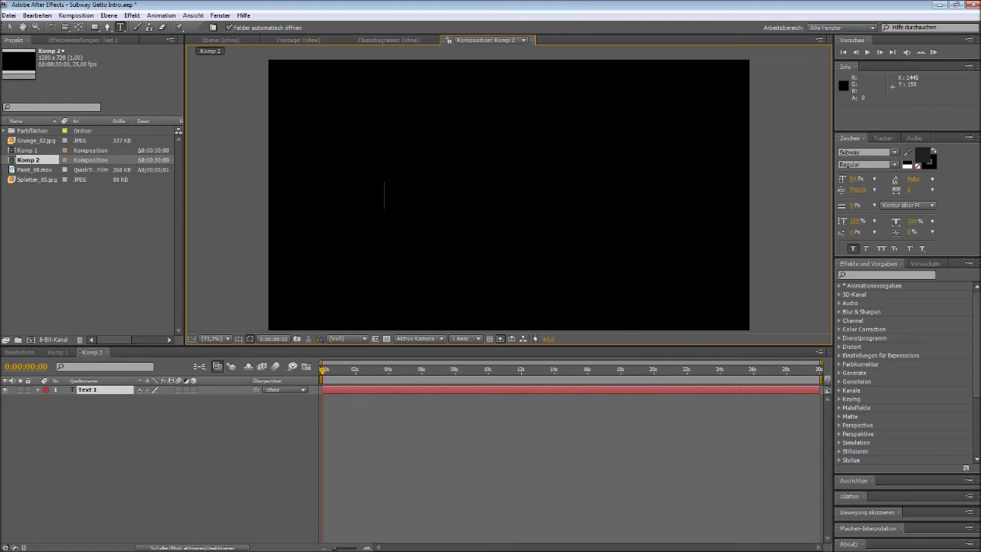
Set the text fill colour to pure red (FF0000).
click(920, 154)
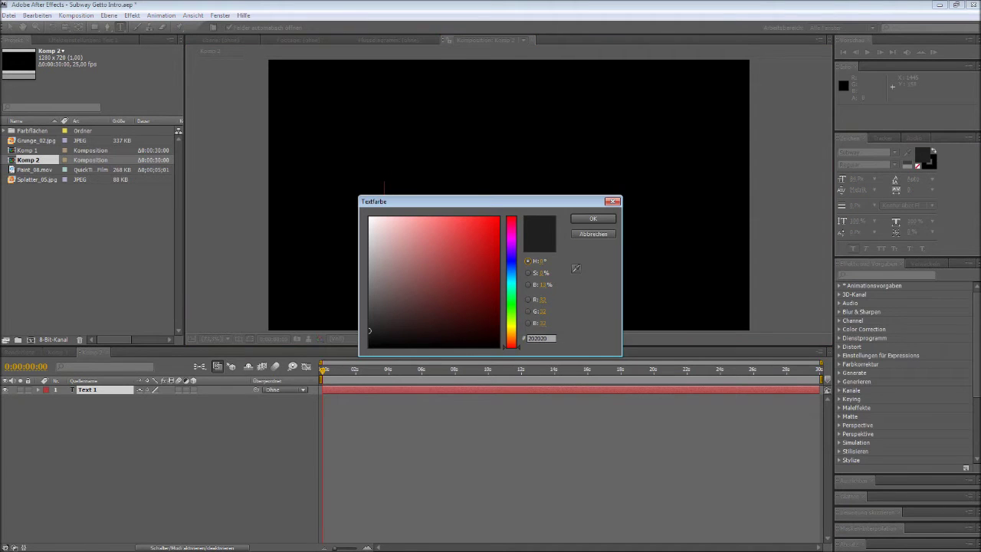
click(593, 233)
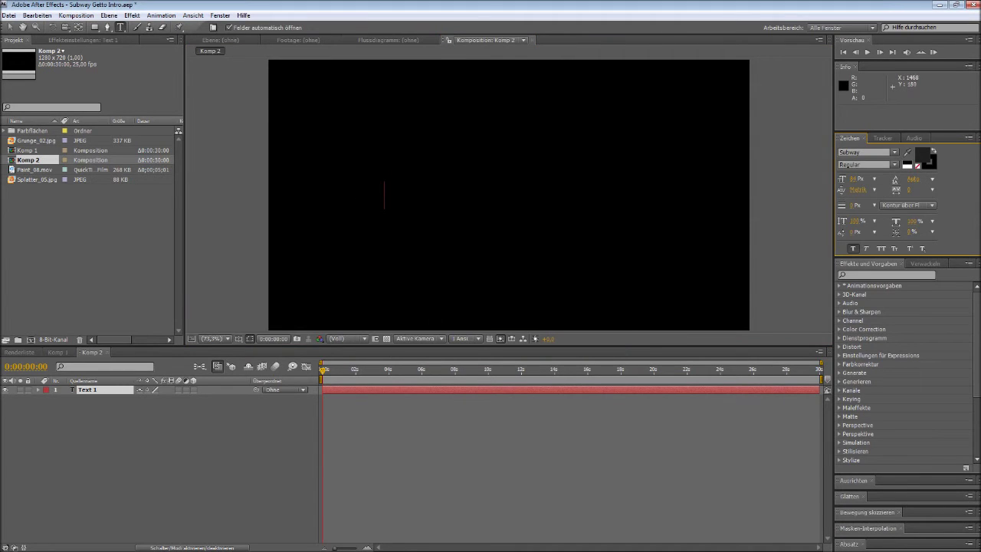
click(920, 154)
click(498, 218)
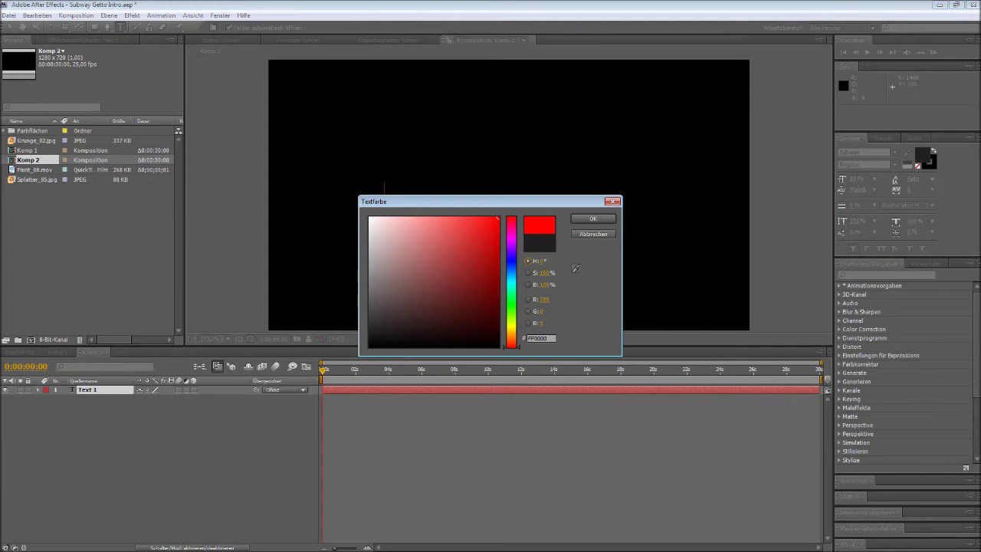
click(590, 218)
Type the title and correct it to 'smokeweed bros.'.
text(sm)
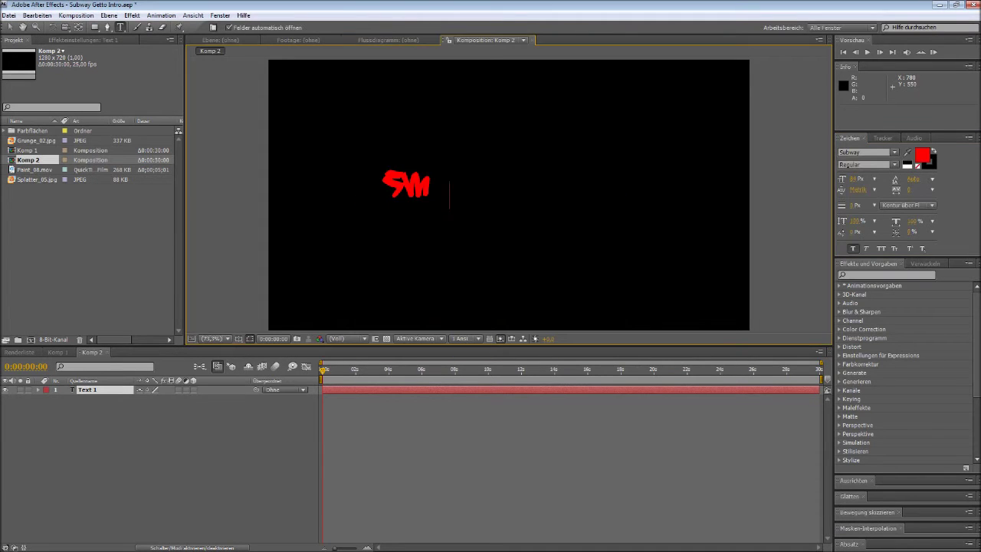
text(oke weed evother)
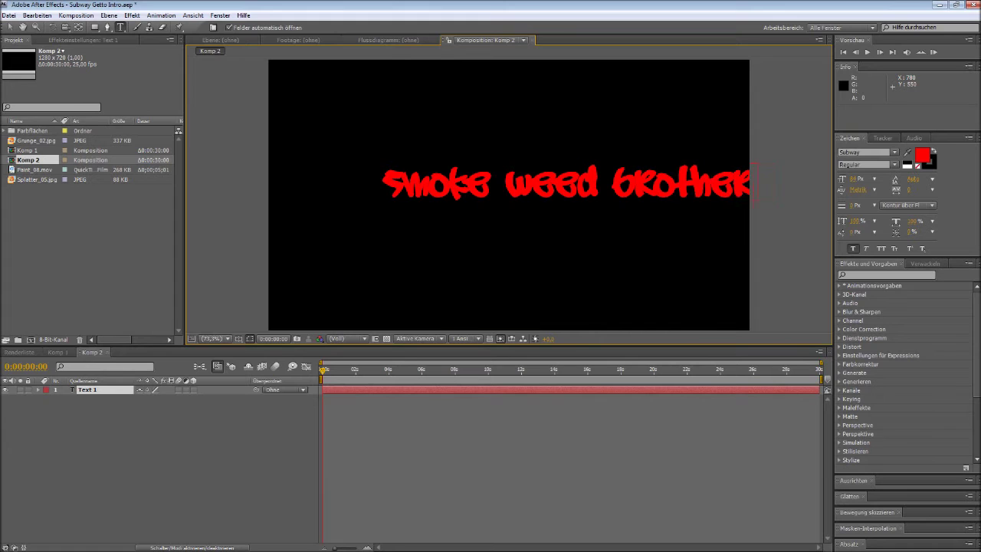
drag(751, 190, 668, 190)
text(s)
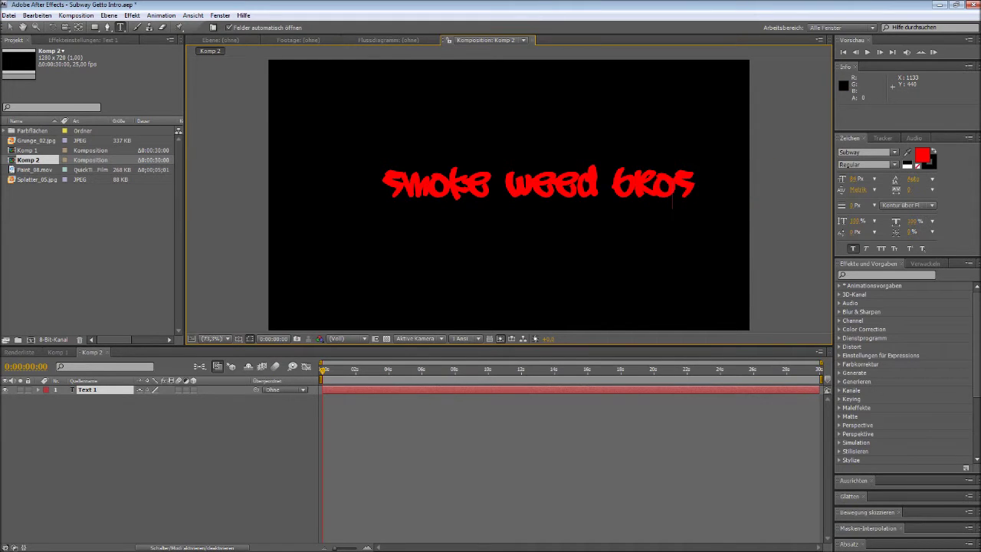
click(699, 195)
click(505, 195)
key(BackSpace)
click(92, 245)
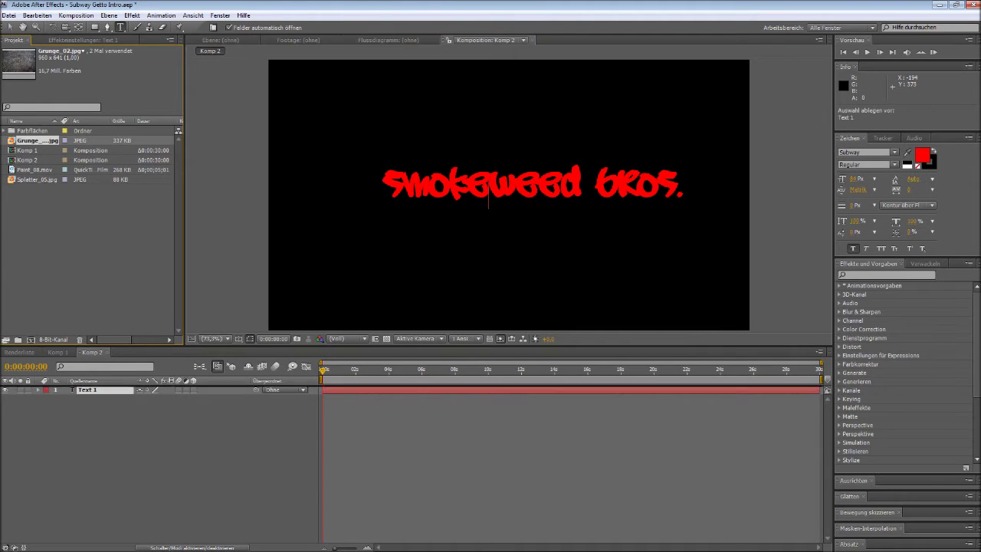
Place Grunge_02.jpg beneath the text and scale it to about 283%×175% to fill the frame.
drag(37, 140, 100, 398)
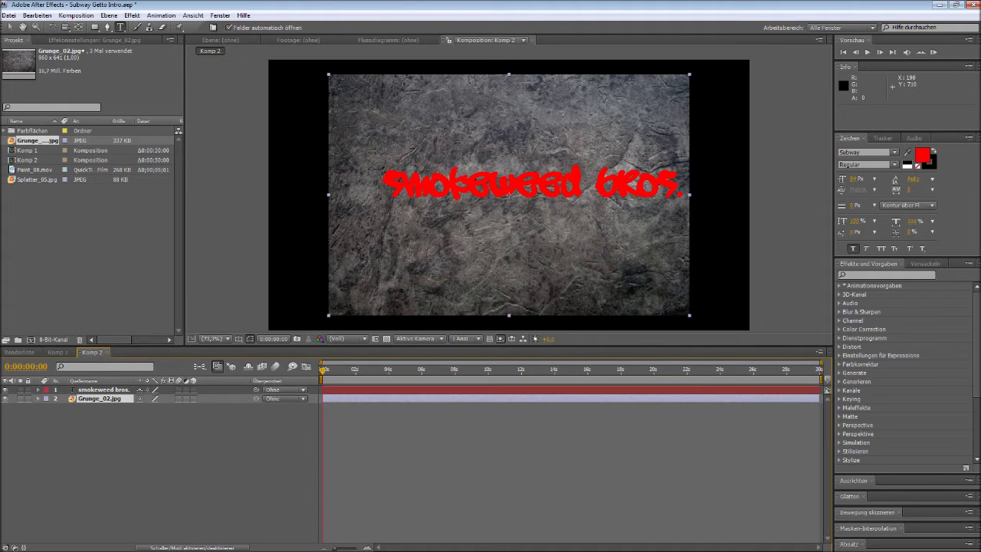
drag(3, 27, 17, 28)
key(v)
key(v)
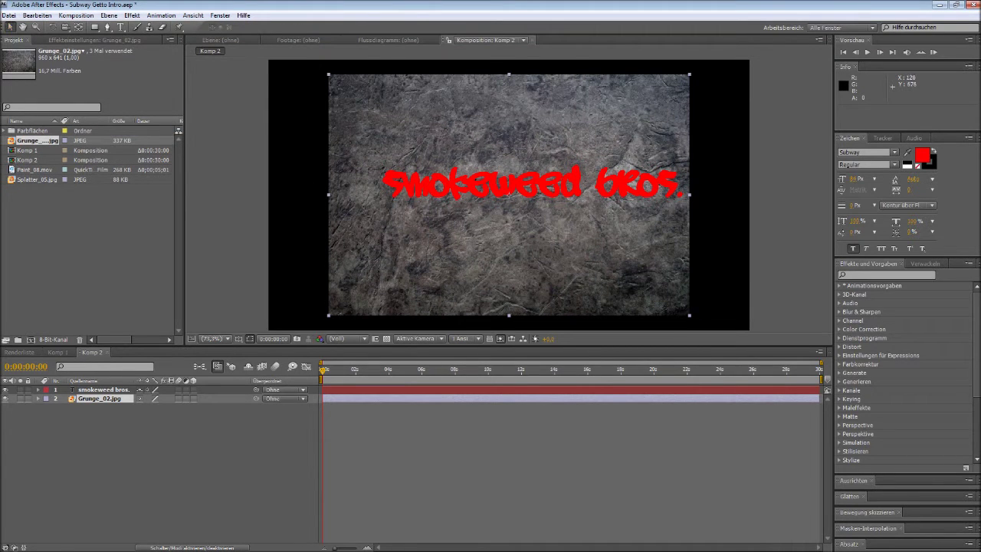
drag(328, 314, 188, 352)
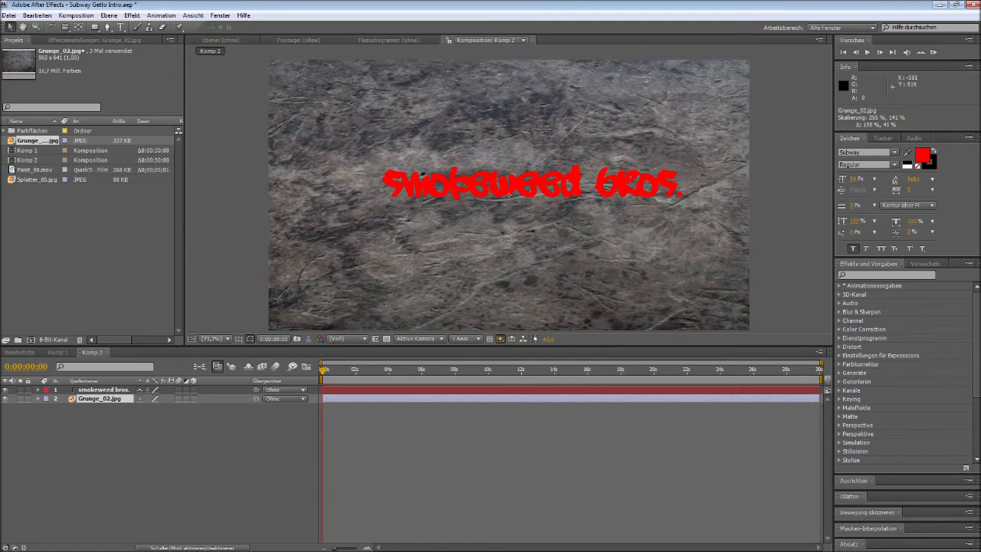
drag(188, 352, 100, 410)
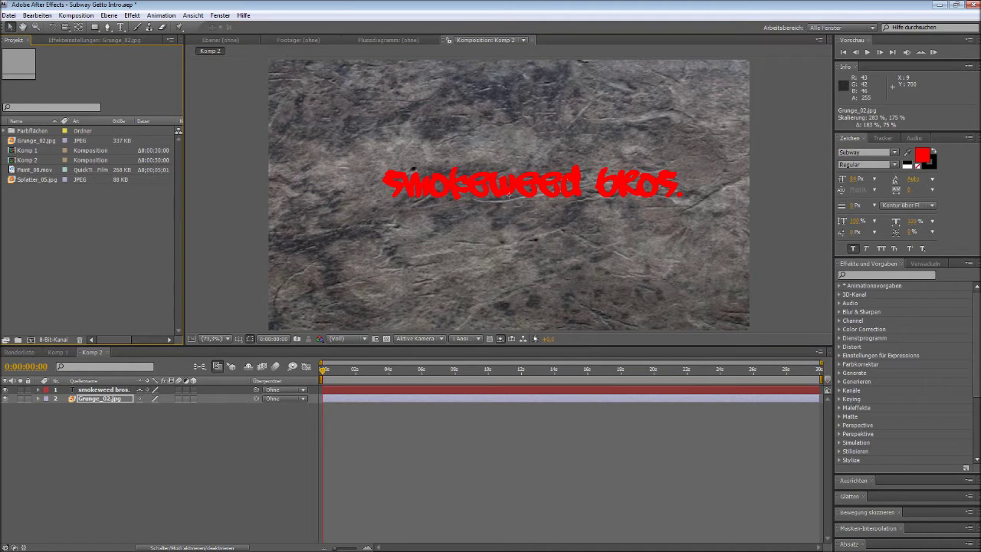
key(ctrl+t)
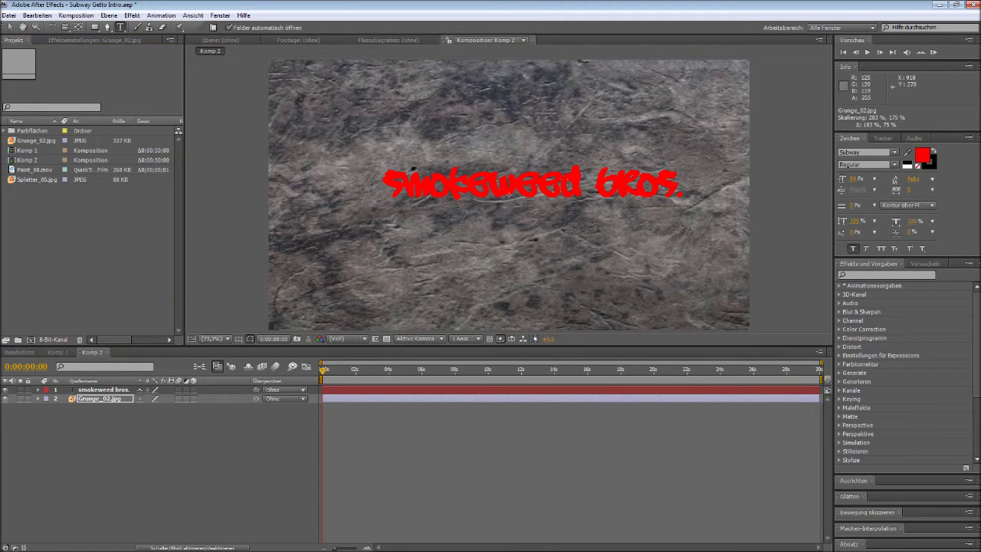
click(103, 389)
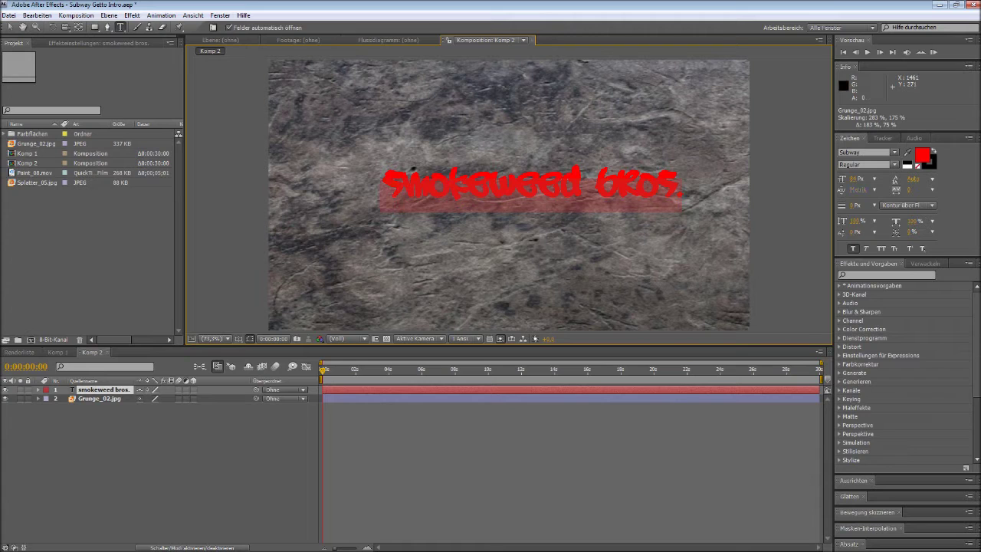
Change the title's fill colour to black (000000).
click(922, 155)
drag(436, 266, 369, 345)
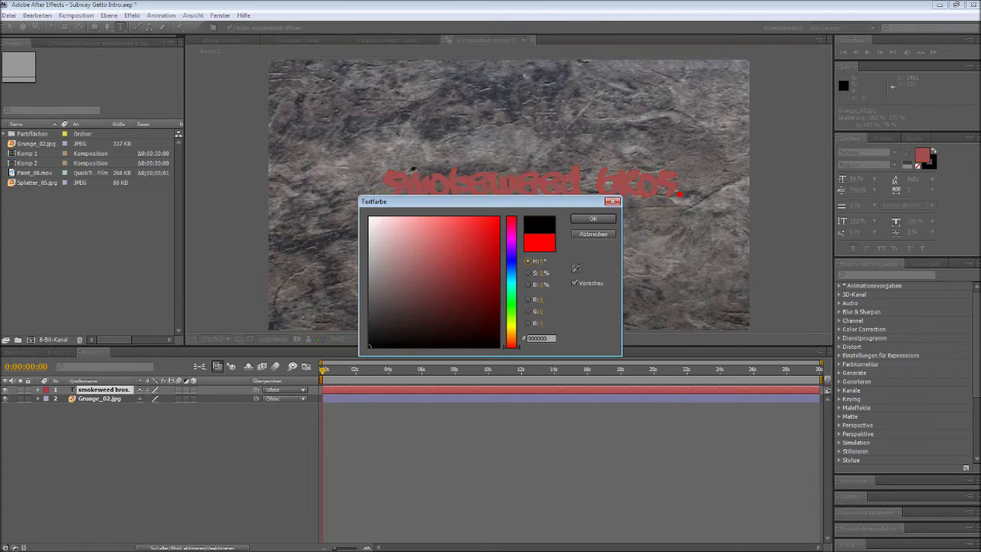
click(593, 218)
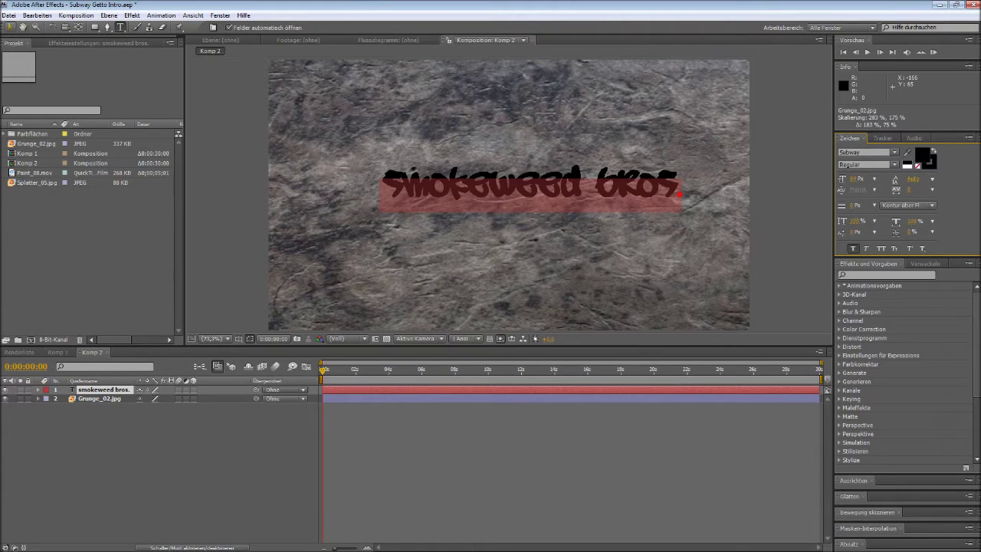
Move the title slightly left of centre on the wall.
mouse_move(679, 194)
mouse_down()
mouse_move(637, 205)
mouse_move(656, 212)
mouse_up()
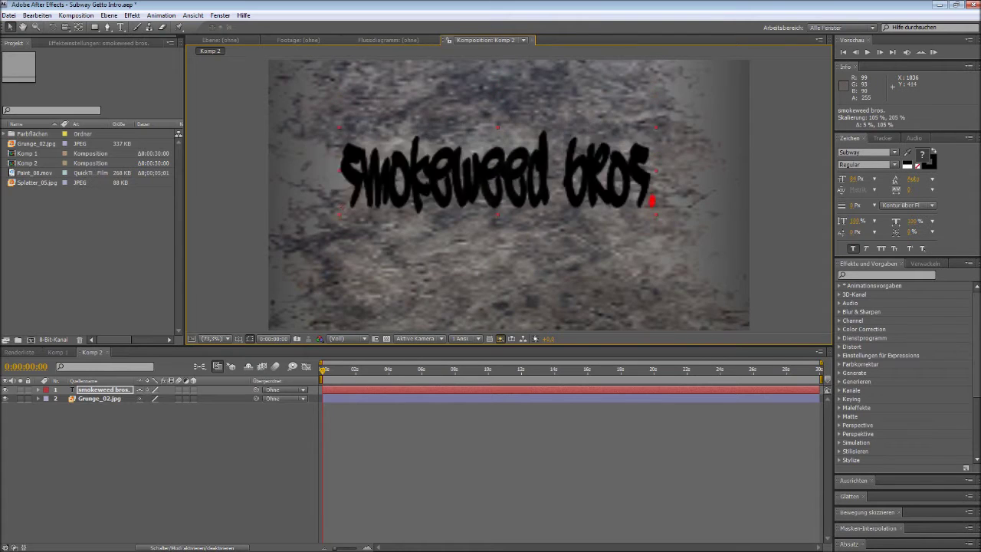
drag(628, 201, 609, 199)
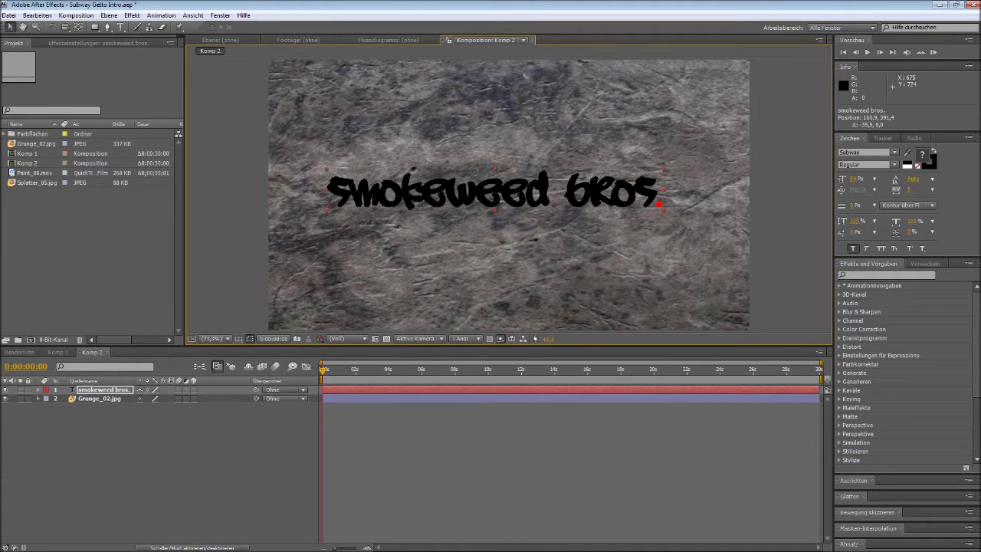
key(F2)
click(509, 194)
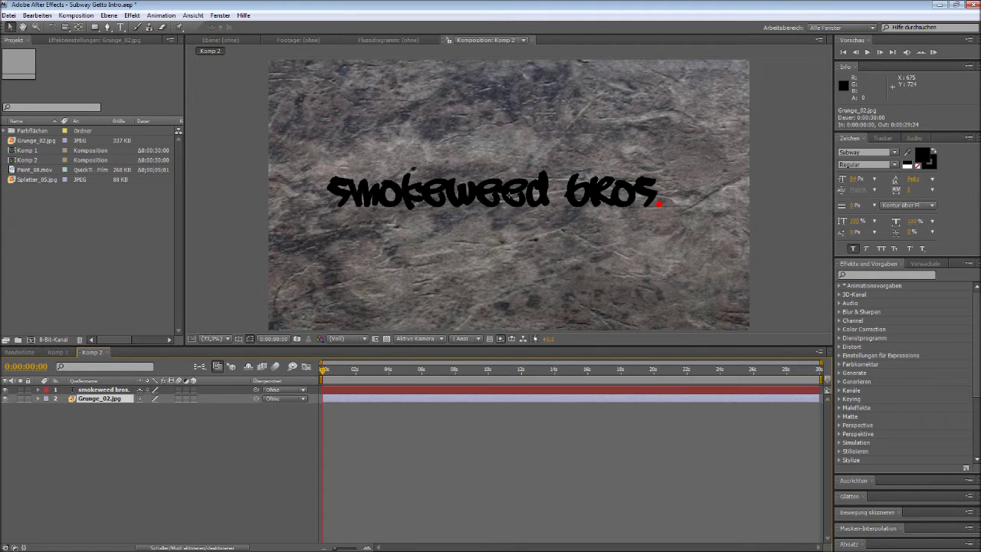
Duplicate the Grunge_02.jpg layer and show the layers' blend-mode column with F4.
key(ctrl+d)
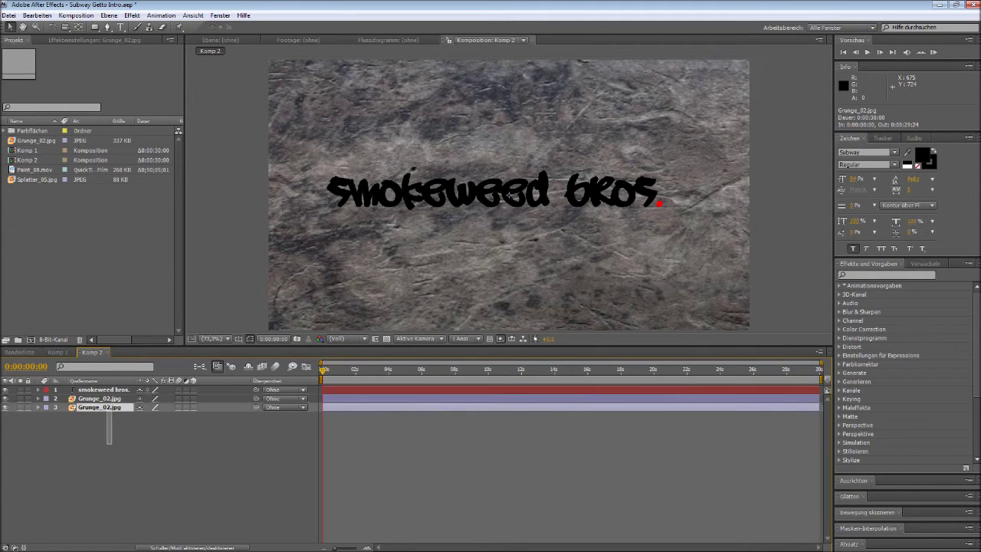
click(107, 433)
click(509, 194)
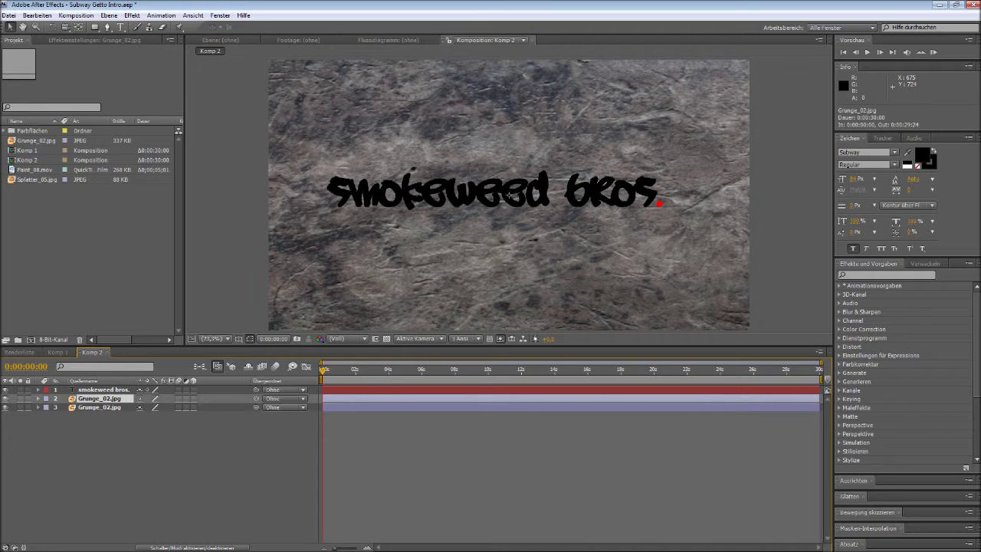
key(ctrl+Down)
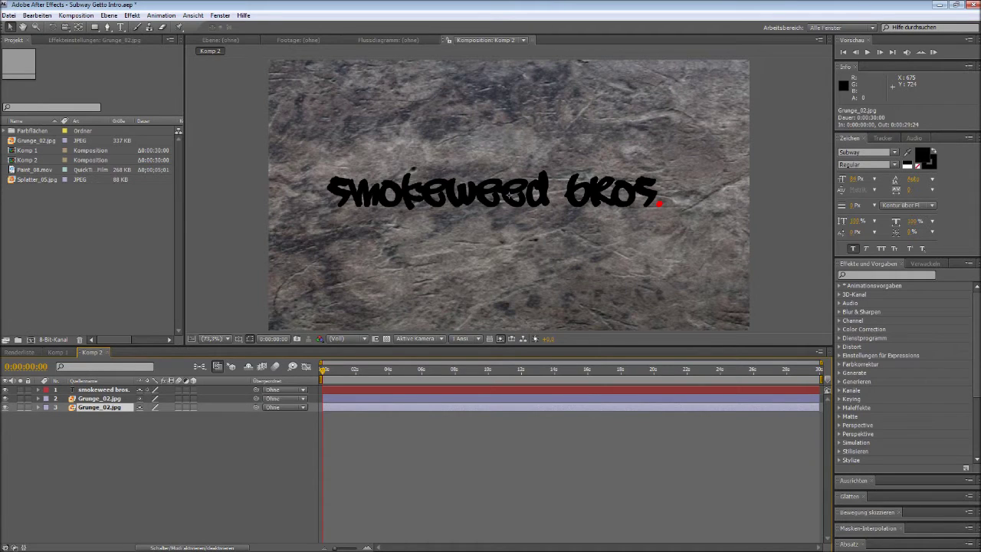
key(ctrl+Up)
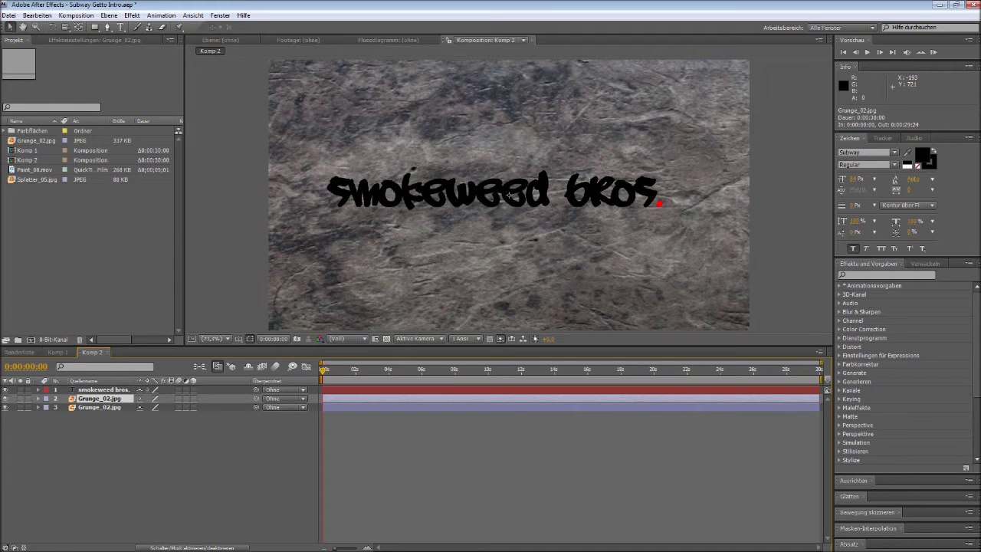
key(F4)
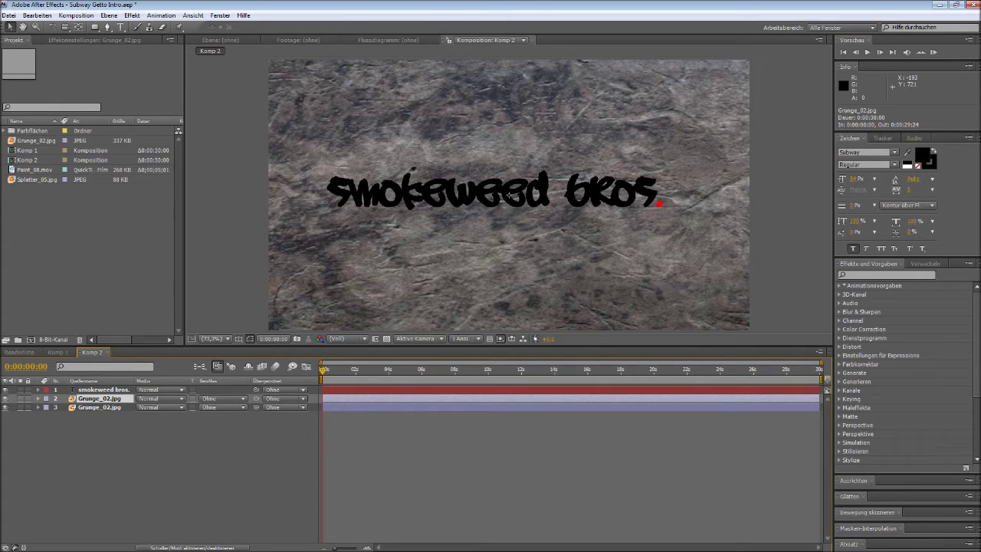
click(95, 27)
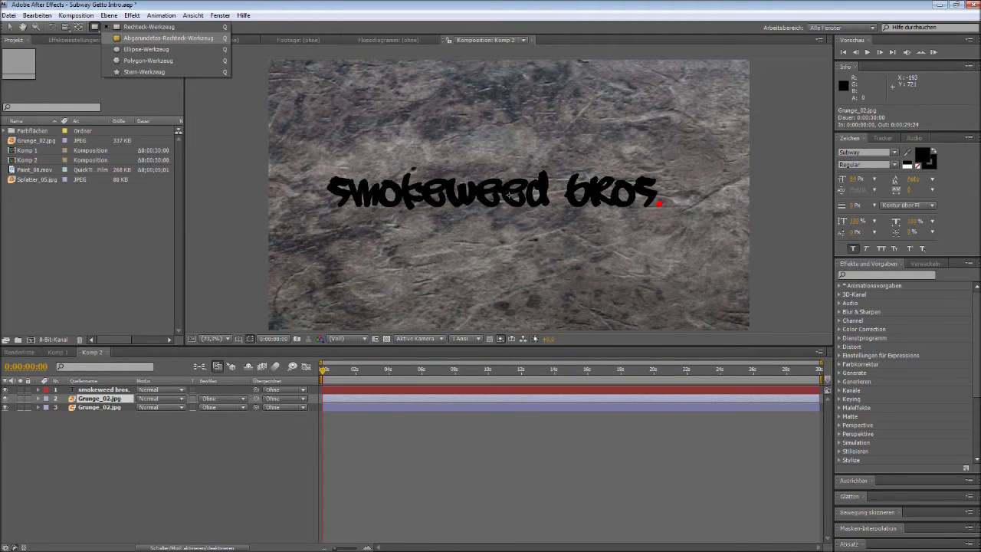
Draw an ellipse mask around the text on the upper wall copy and set it to Addieren.
click(153, 37)
click(95, 28)
click(153, 49)
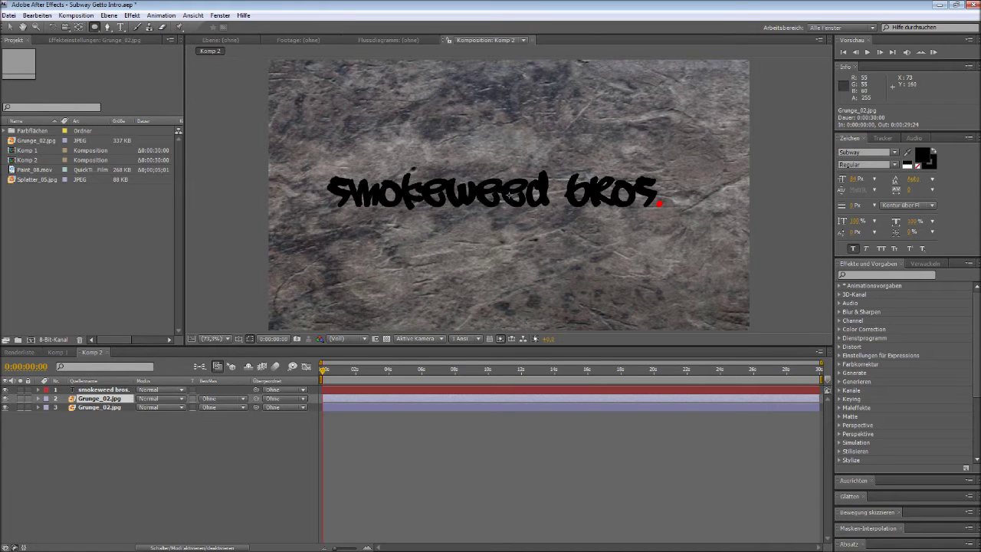
mouse_move(308, 91)
mouse_down()
mouse_move(431, 193)
mouse_move(697, 297)
mouse_up()
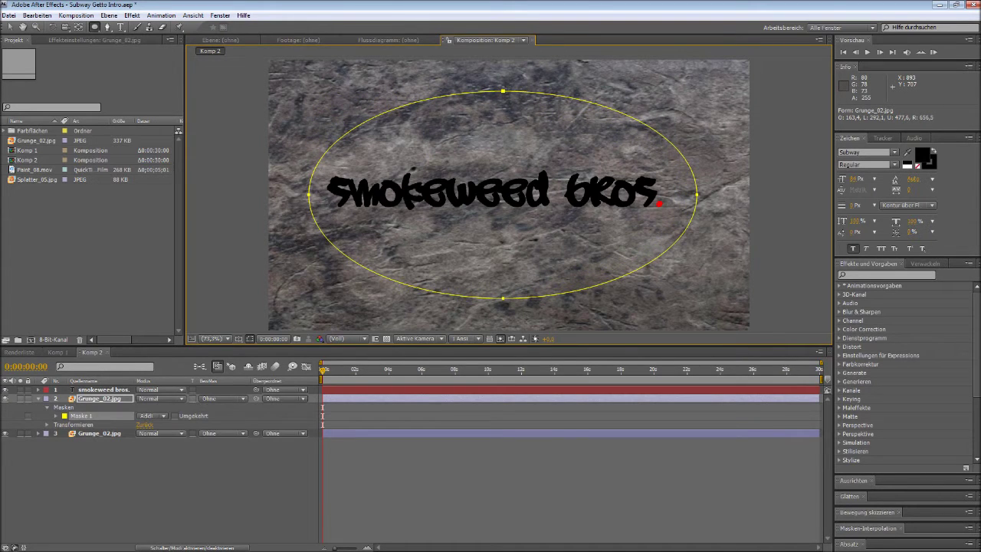
click(510, 195)
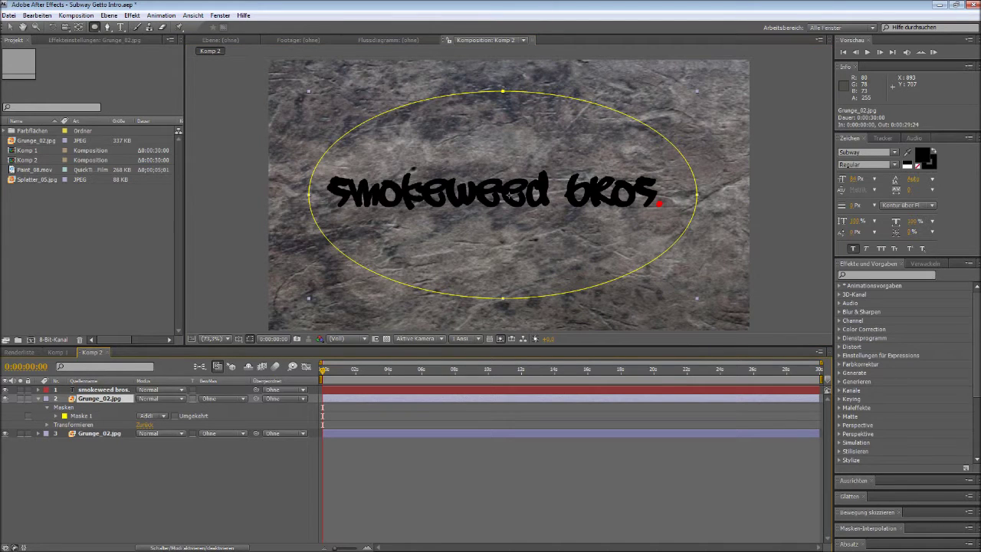
click(159, 399)
click(160, 229)
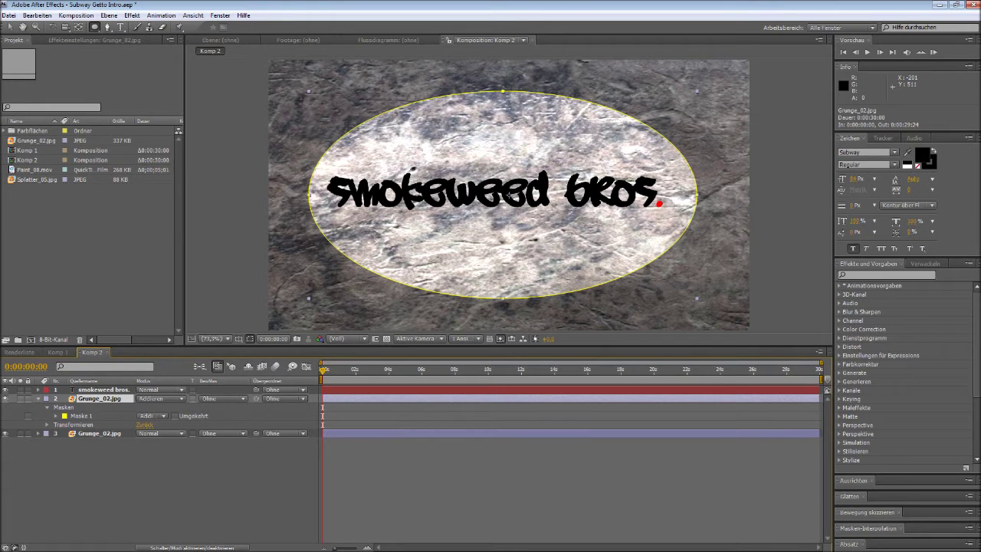
Feather Maske 1 to about 107 px and hide the mask outlines.
click(82, 415)
key(f)
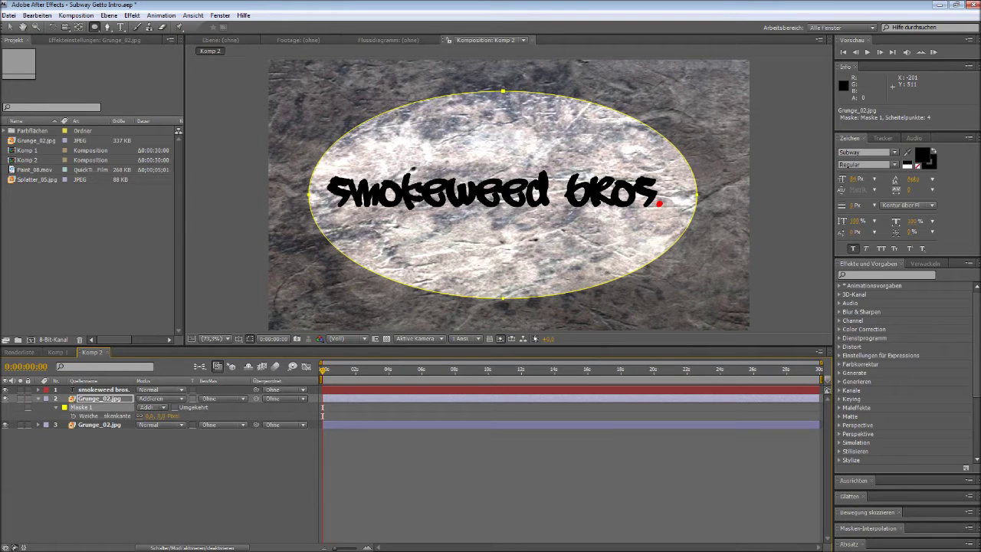
key(m)
key(m)
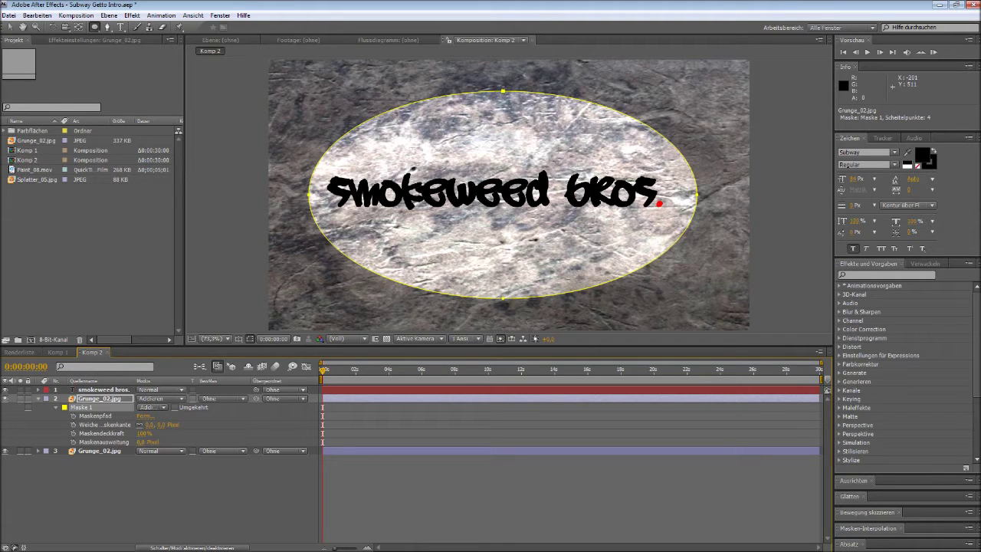
drag(149, 424, 191, 424)
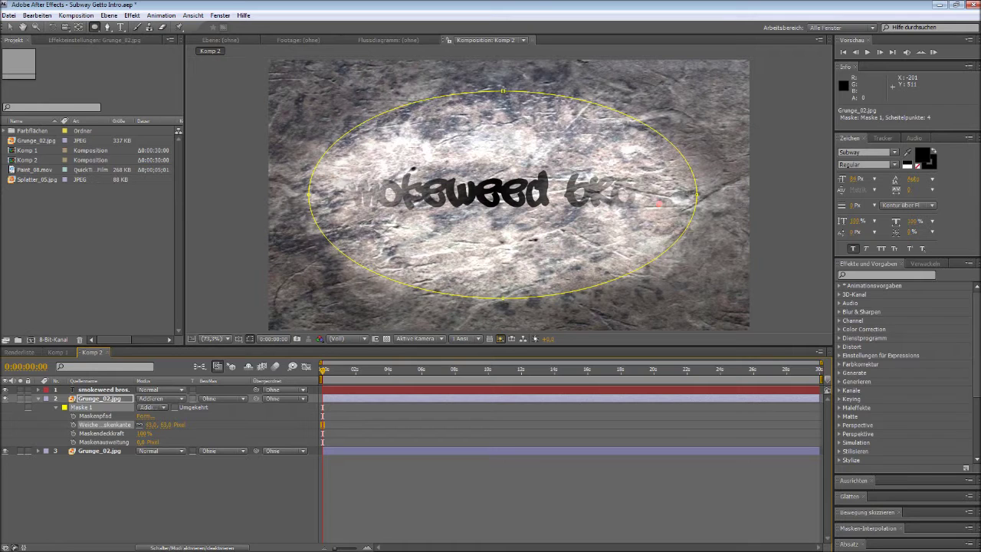
drag(191, 424, 223, 424)
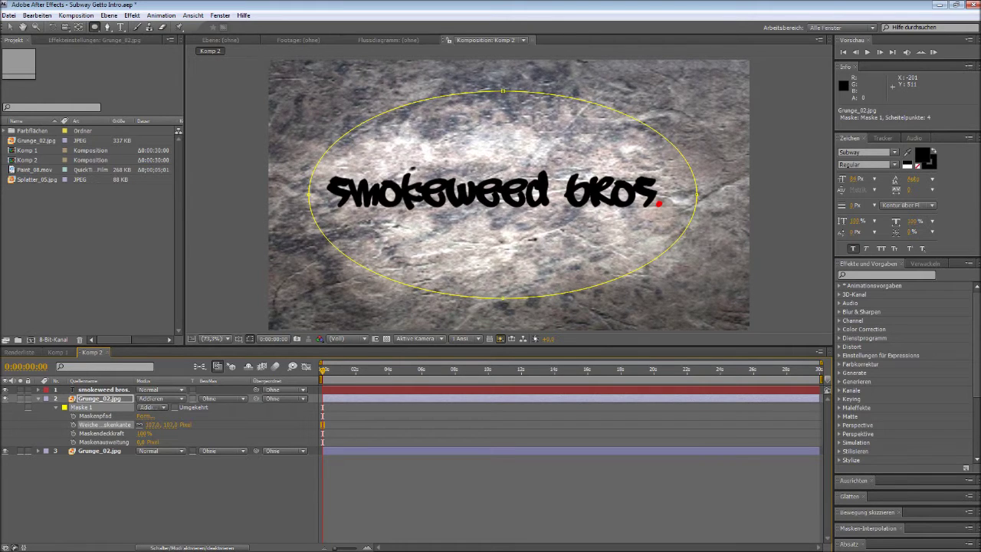
click(37, 398)
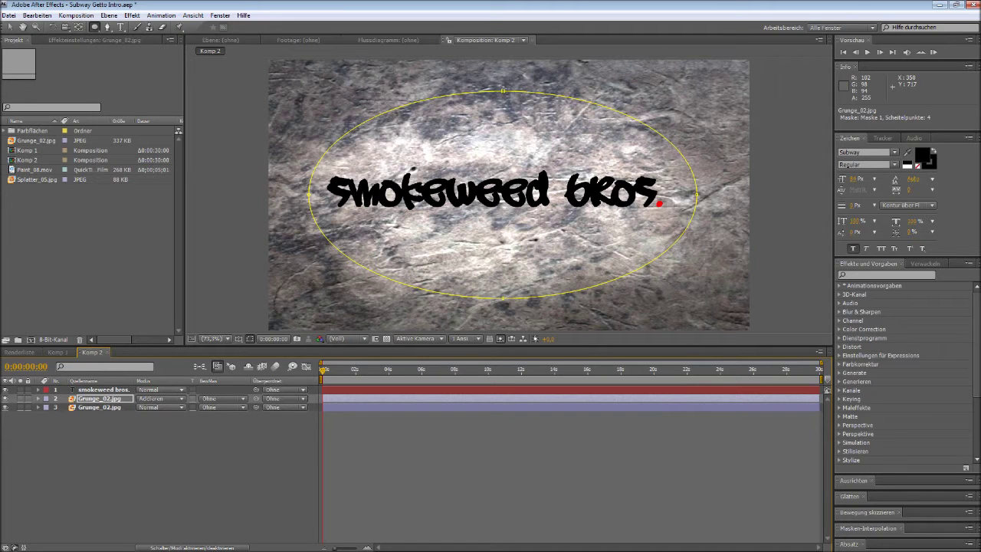
click(250, 338)
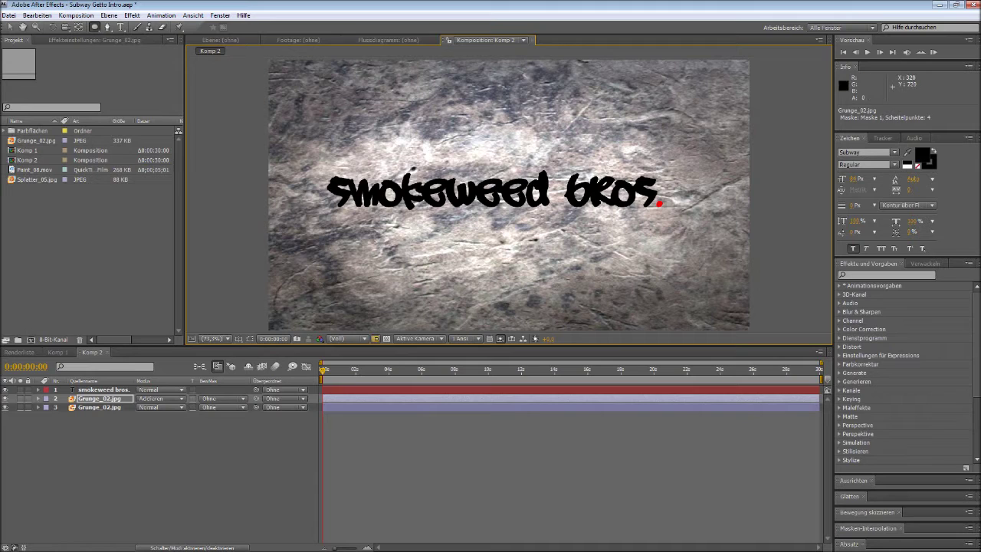
key(F2)
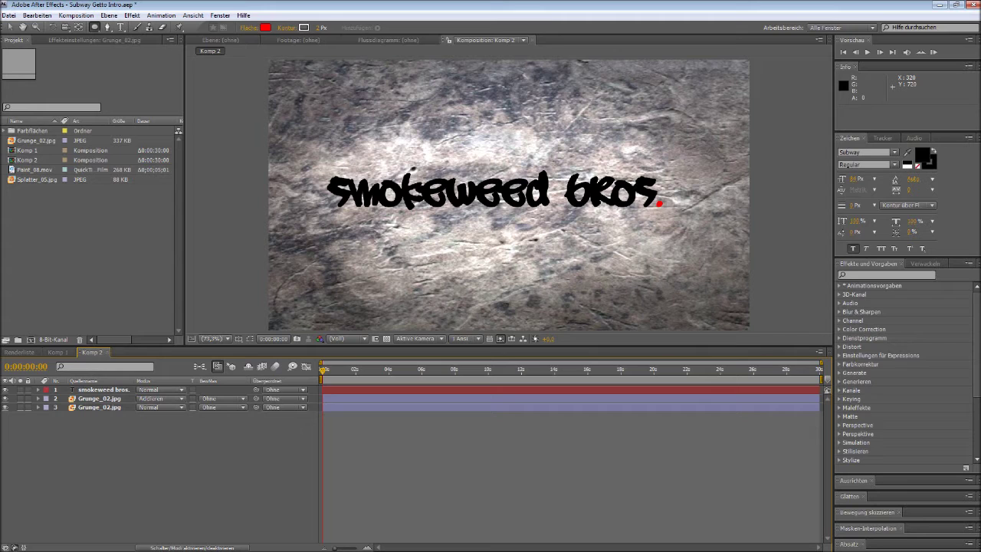
key(ctrl+0)
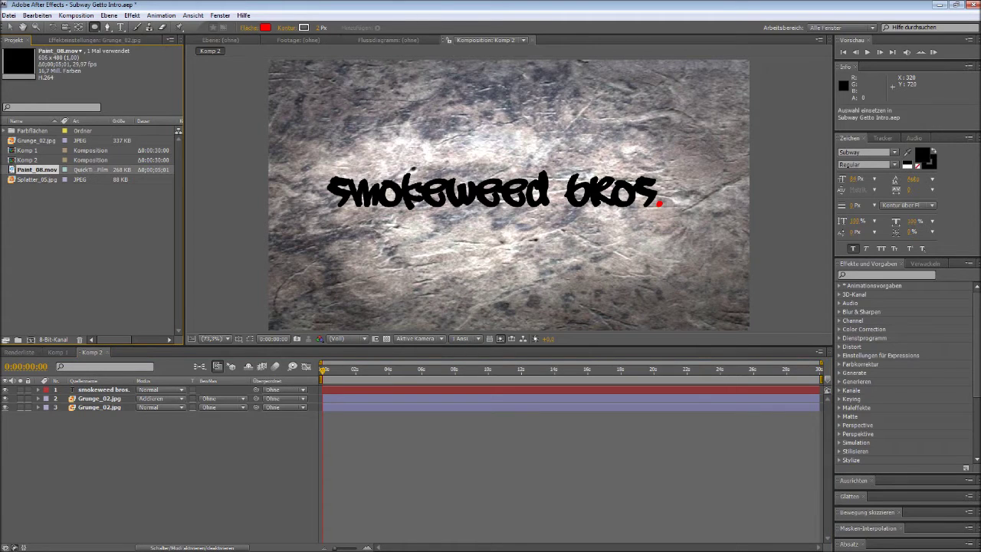
Add Paint_08.mov in Addieren mode and move it to the lower left.
drag(37, 170, 153, 387)
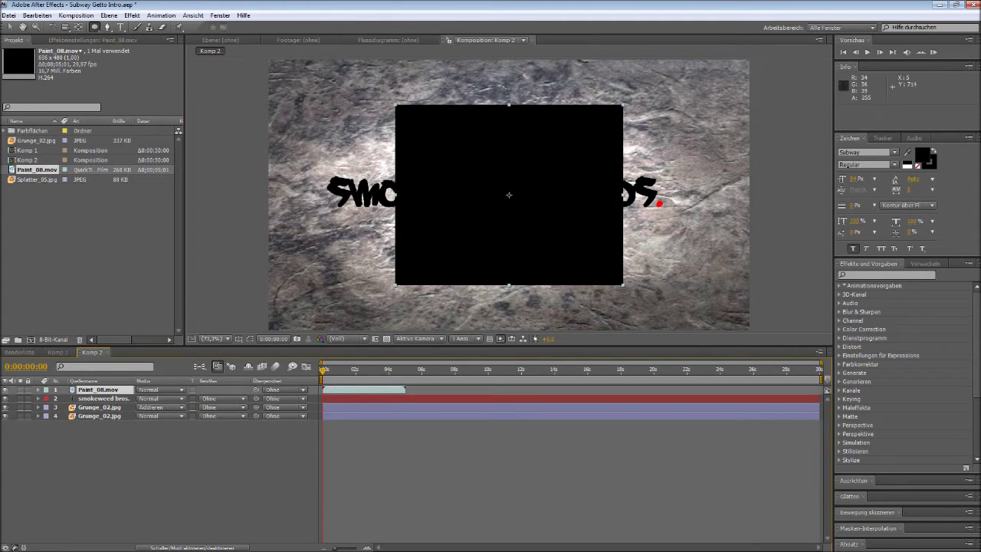
click(159, 389)
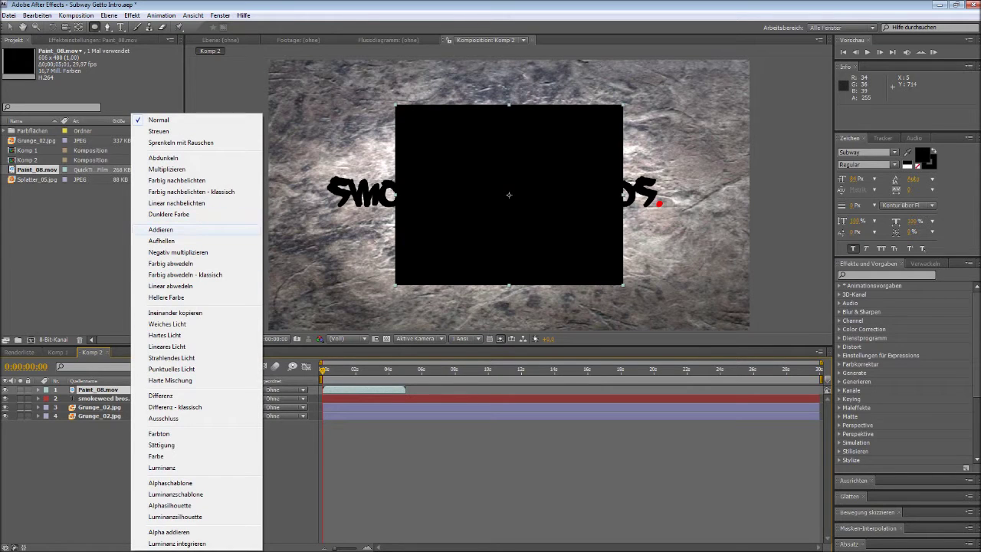
click(161, 229)
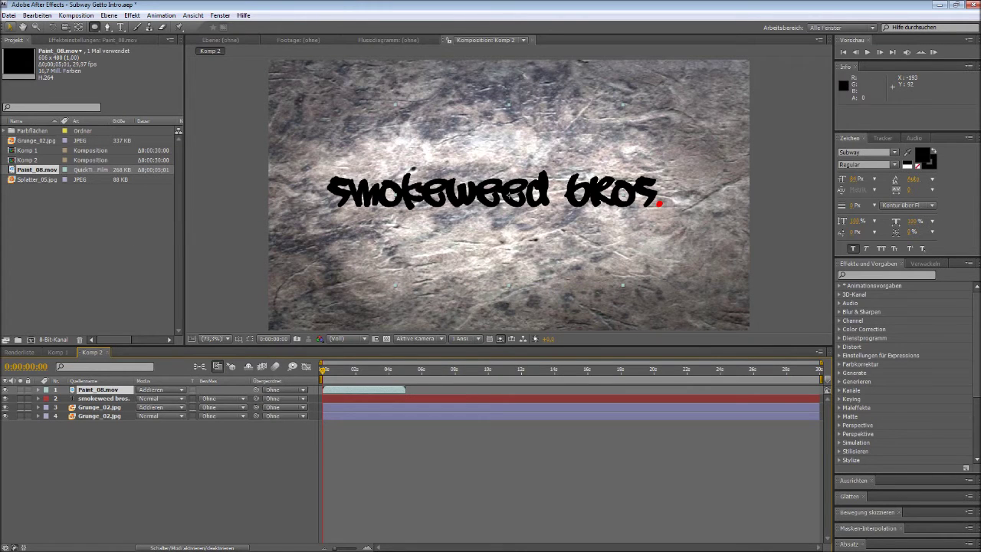
drag(383, 260, 342, 298)
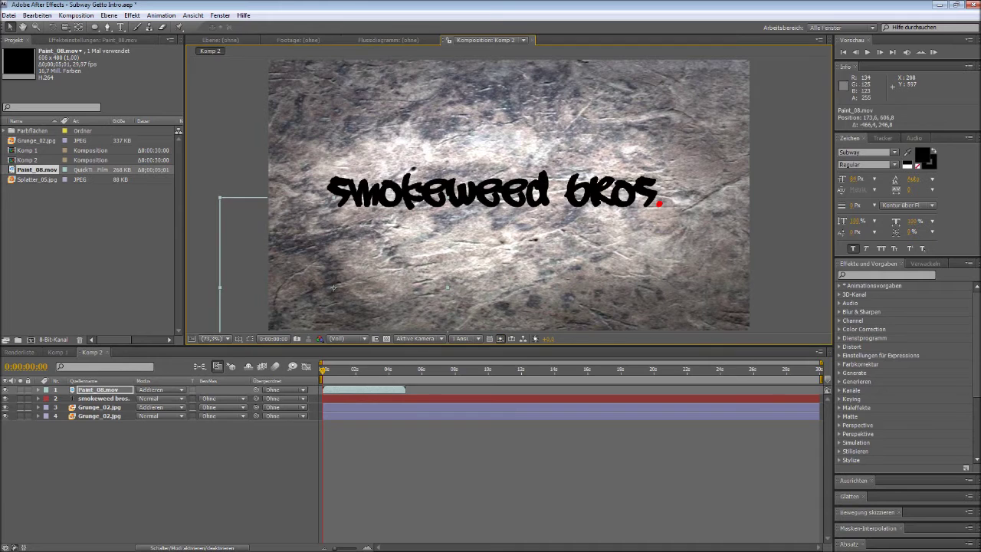
Preview the animation, nudge the paint splash, and add Splatter_05.jpg as top layer.
click(867, 51)
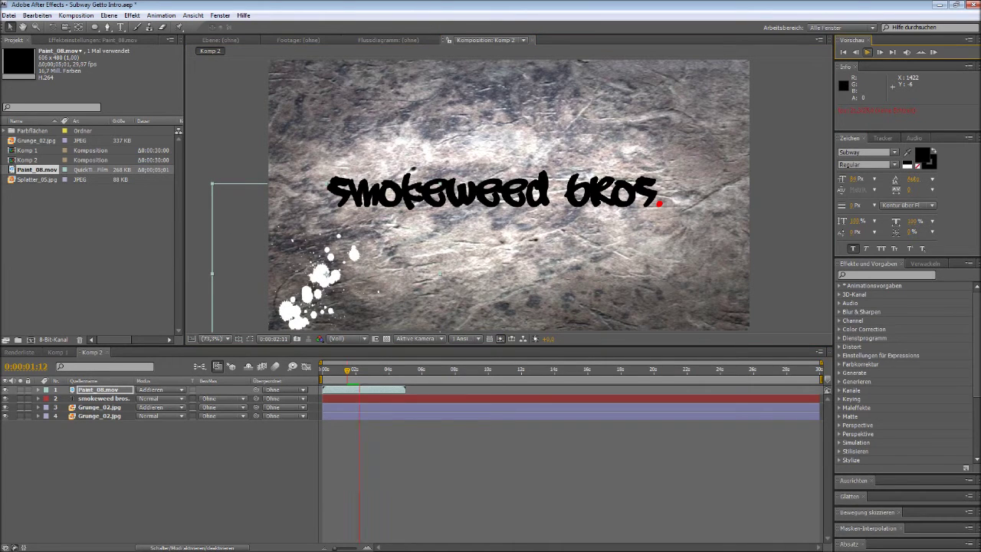
key(space)
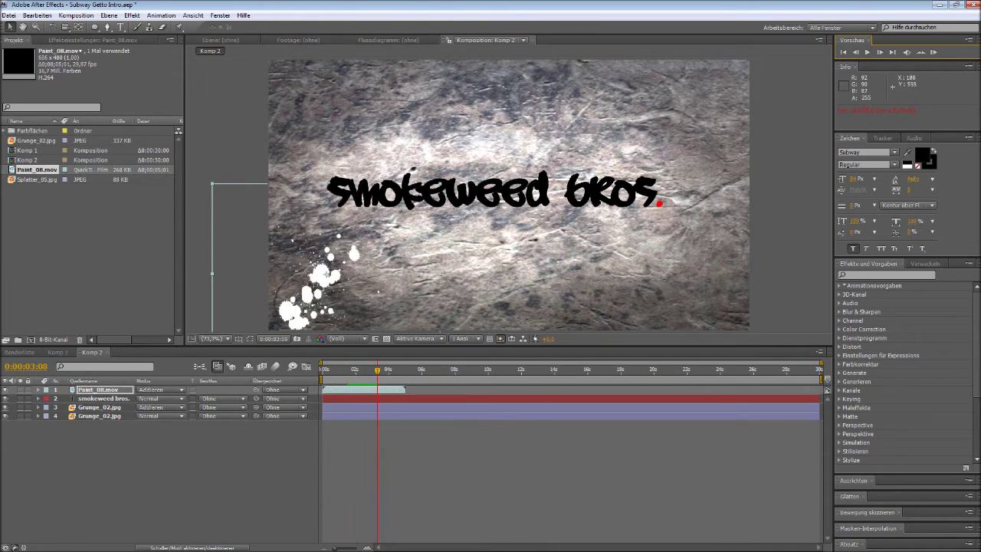
drag(300, 216, 305, 215)
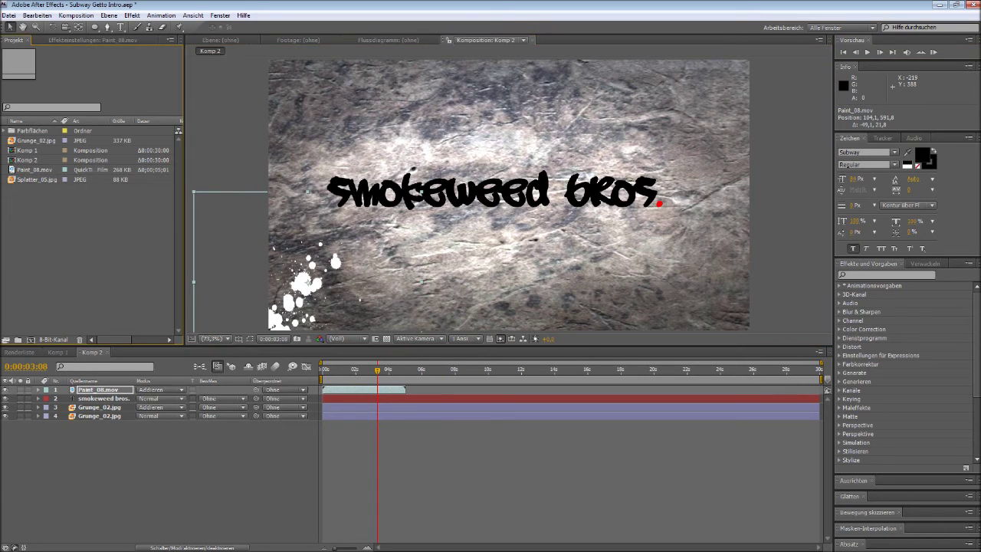
drag(37, 179, 510, 195)
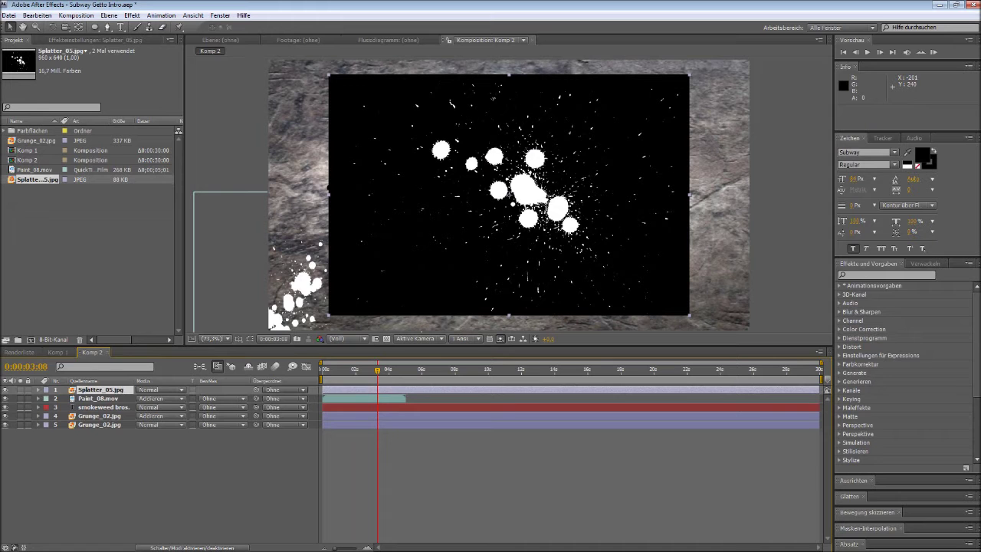
Set Splatter_05.jpg to Addieren and place it in the wall's top-right corner.
click(159, 389)
click(150, 228)
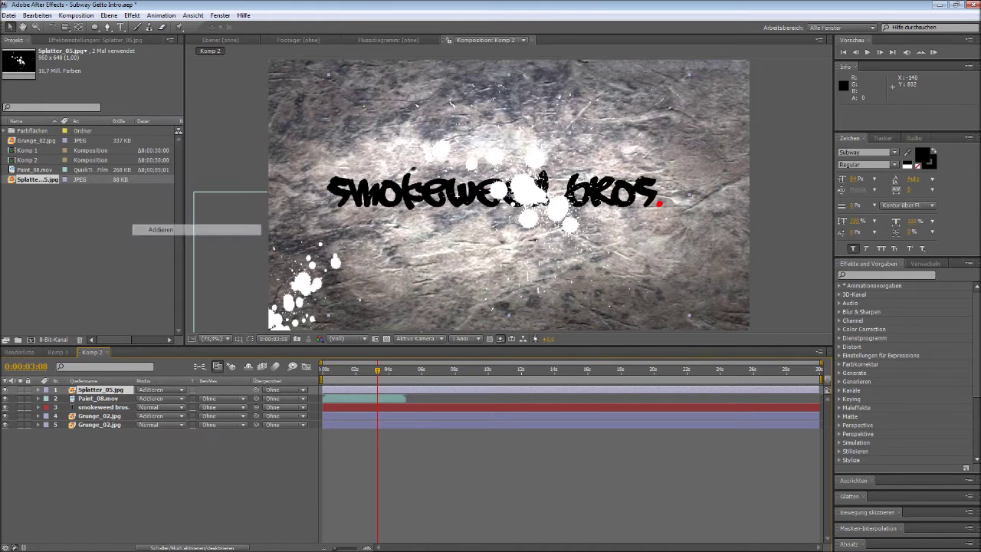
drag(536, 196, 743, 98)
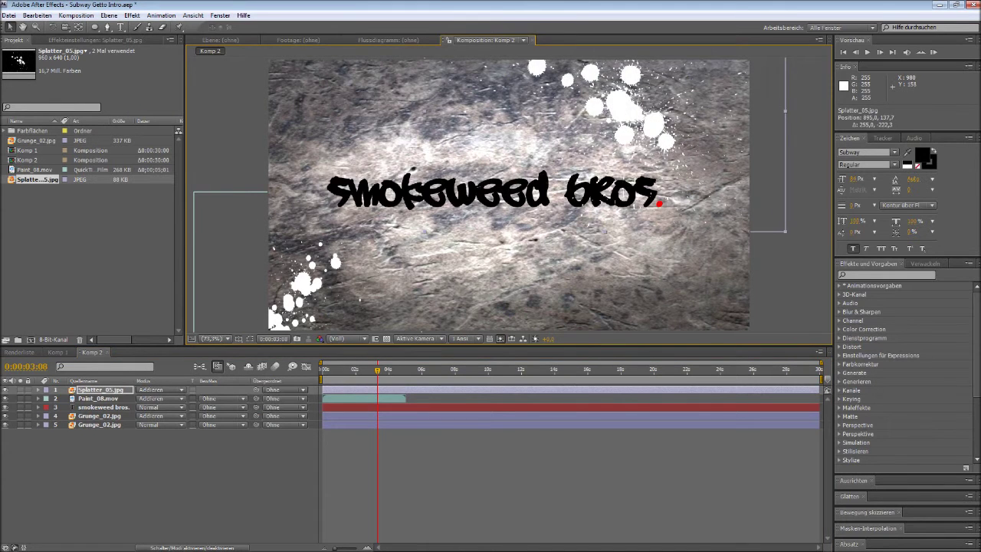
drag(720, 100, 738, 90)
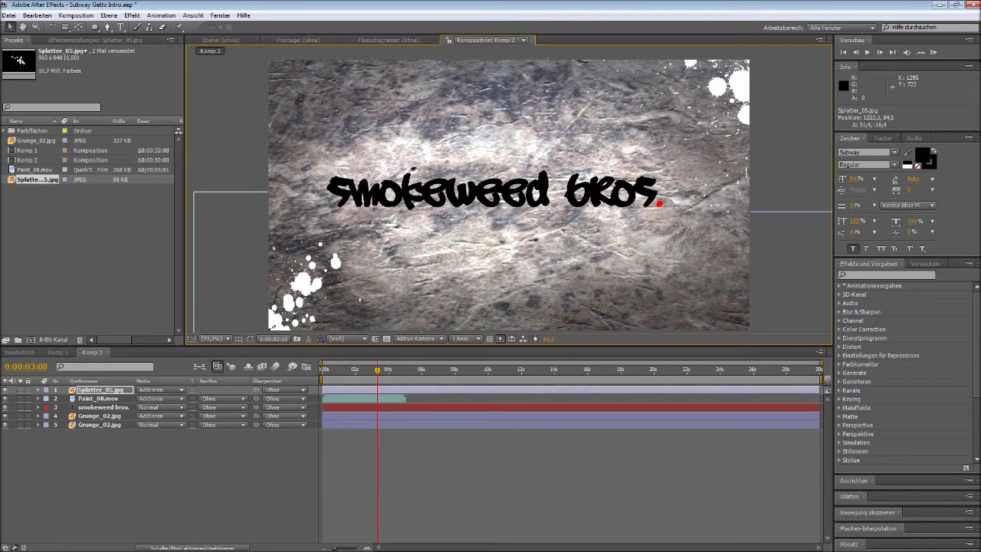
key(space)
key(space)
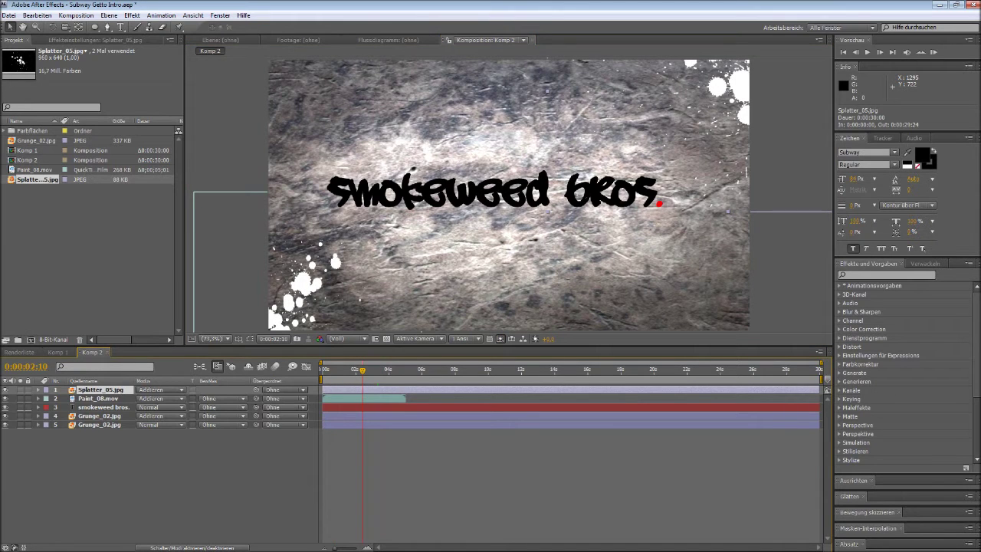
Duplicate the splatter twice, flip one (-125%) into the top-left, another to the bottom-right.
key(ctrl+d)
key(ctrl+d)
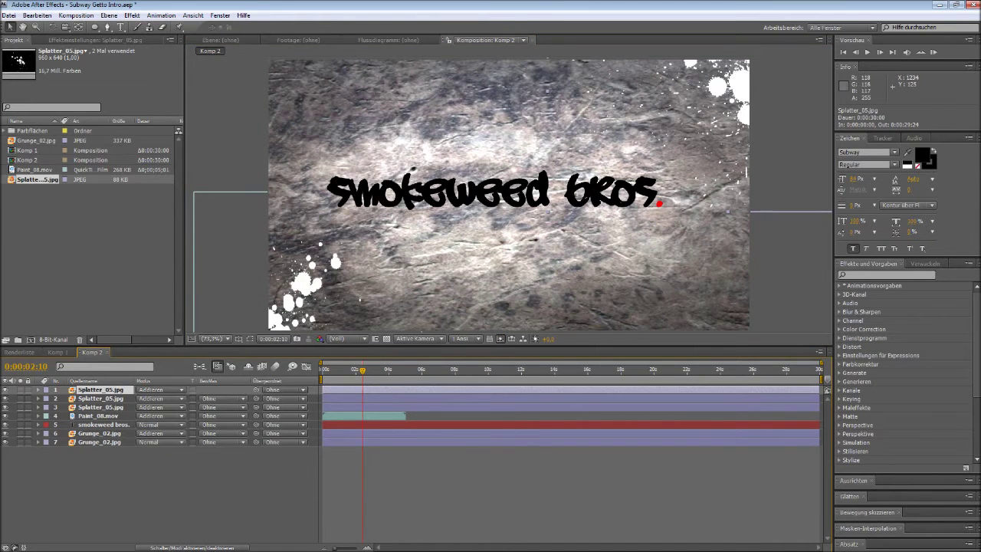
drag(729, 108, 488, 144)
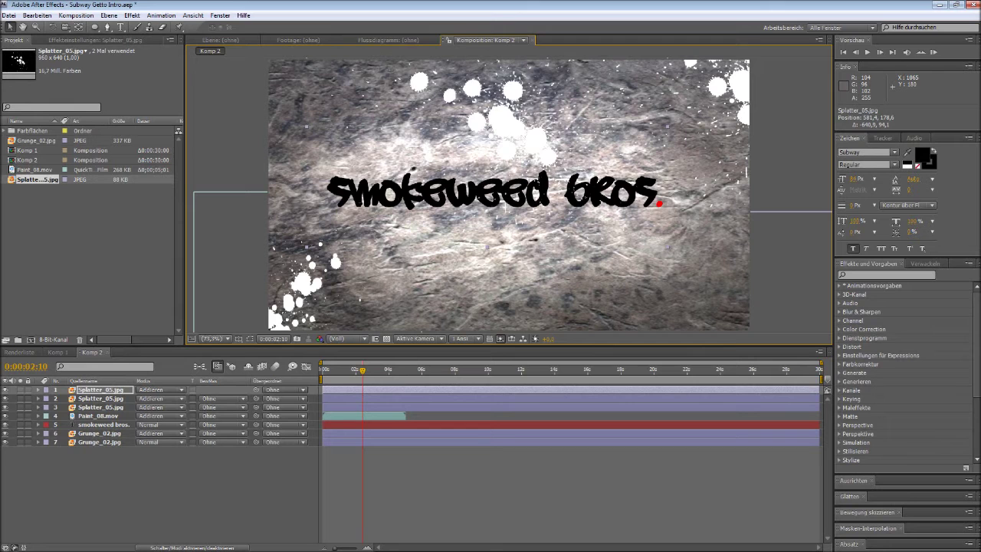
drag(668, 126, 441, 135)
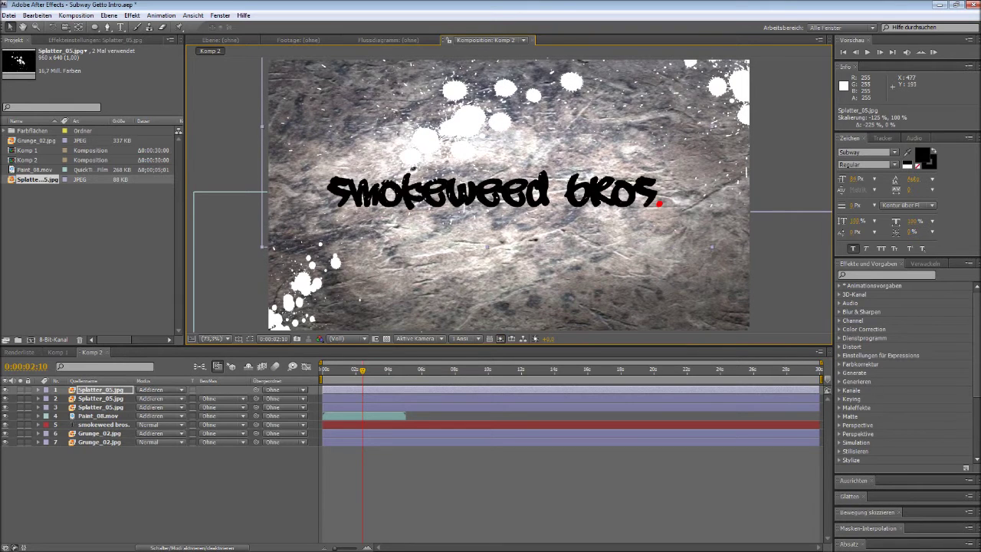
drag(529, 170, 241, 80)
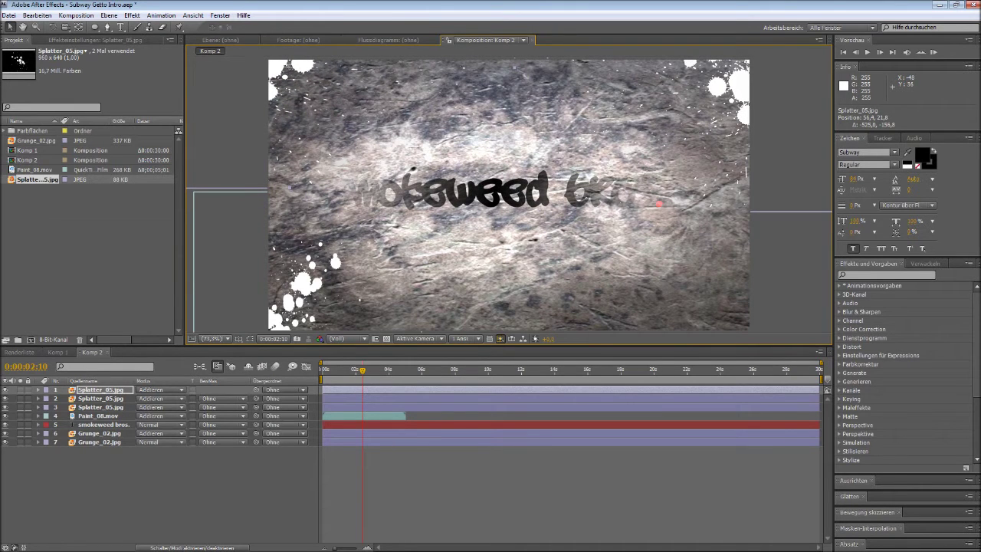
click(101, 398)
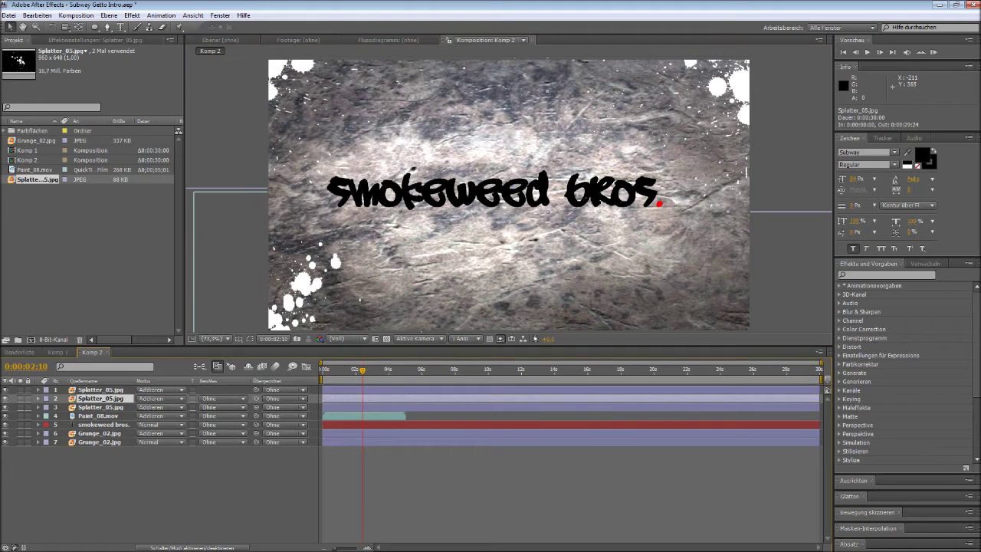
mouse_move(740, 84)
mouse_down()
mouse_move(738, 302)
mouse_move(596, 177)
mouse_up()
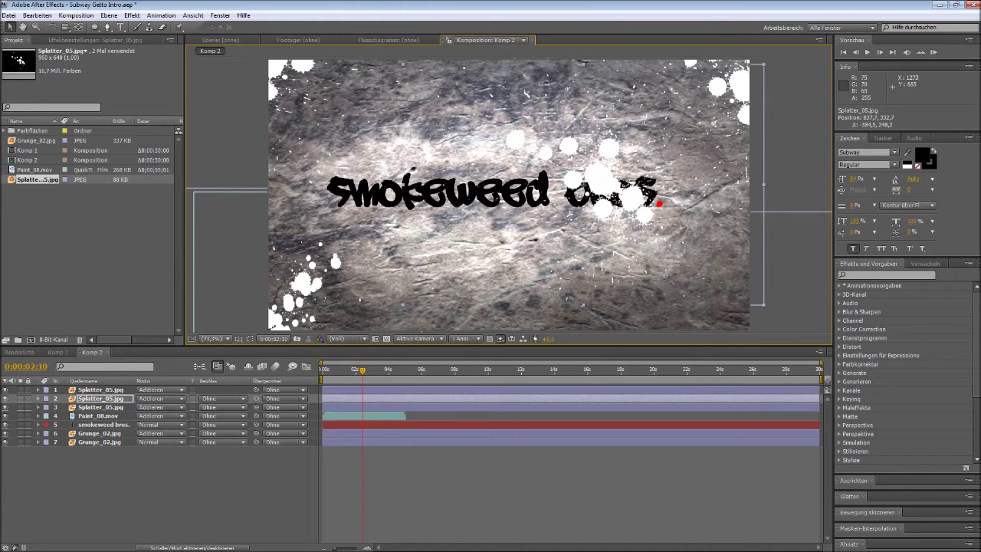
drag(602, 173, 749, 314)
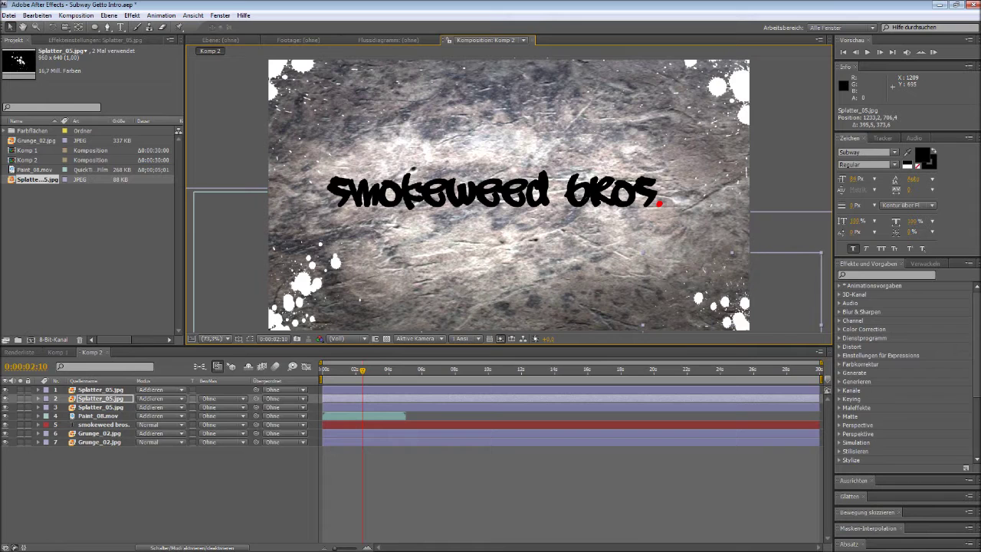
key(Home)
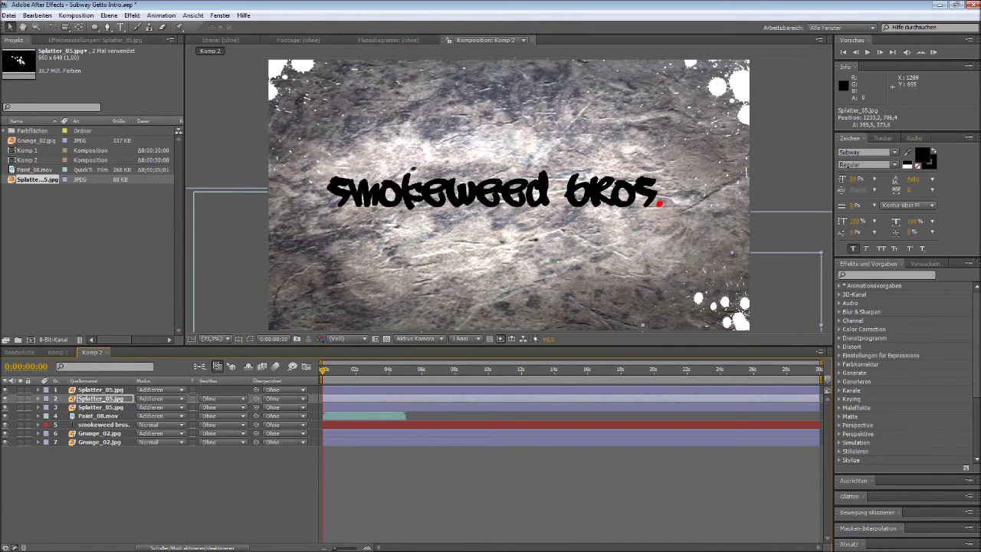
click(100, 407)
Expand the transform properties of all three splatter layers.
shift+click(101, 389)
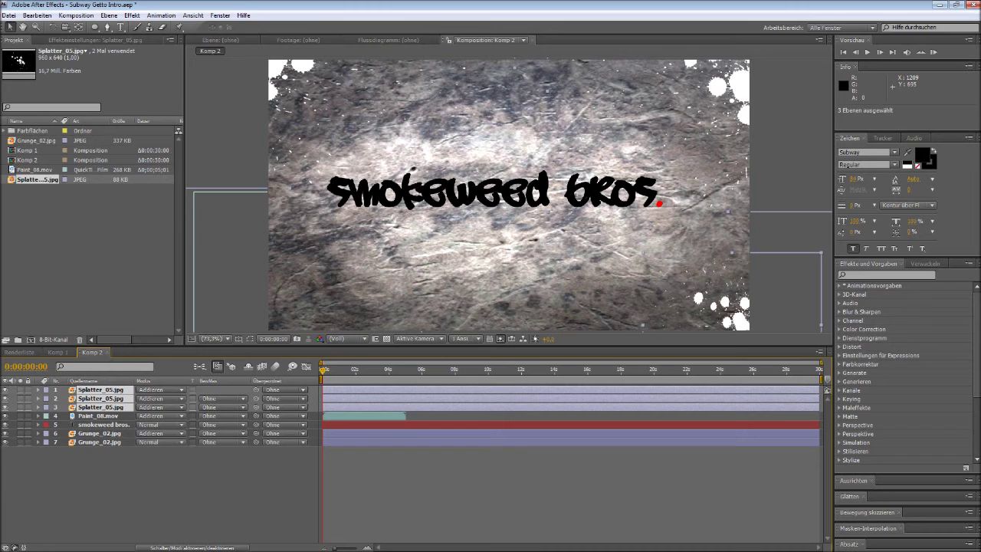
key(ctrl+Right)
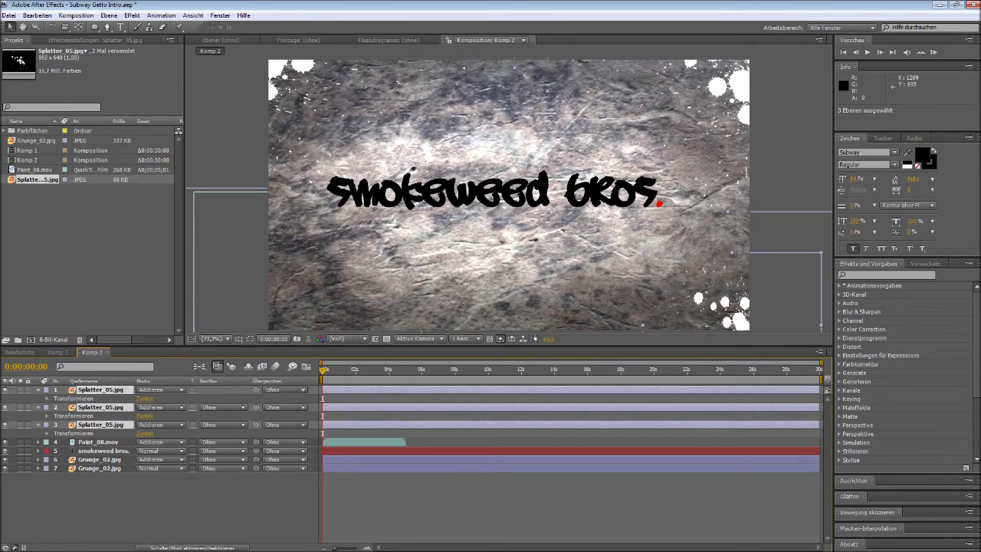
click(48, 398)
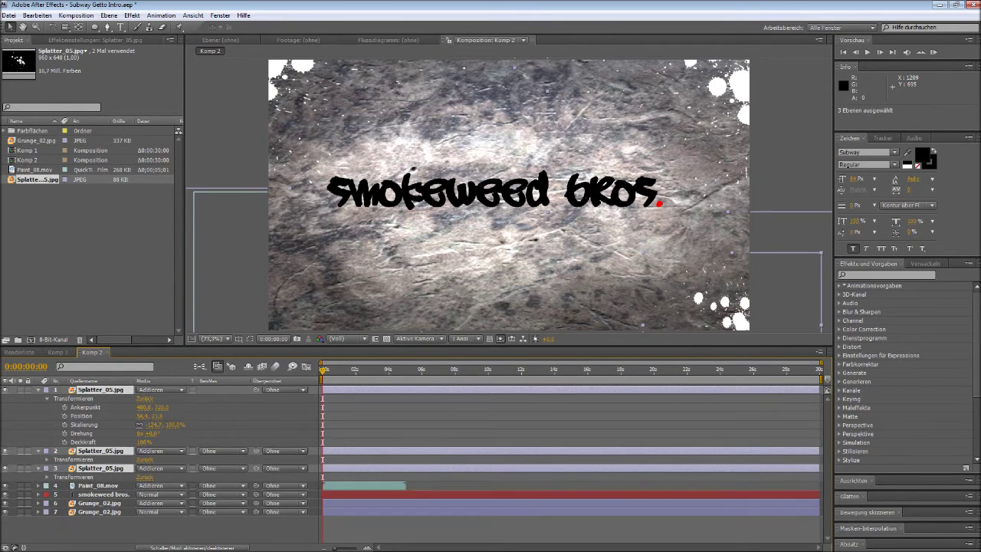
click(48, 459)
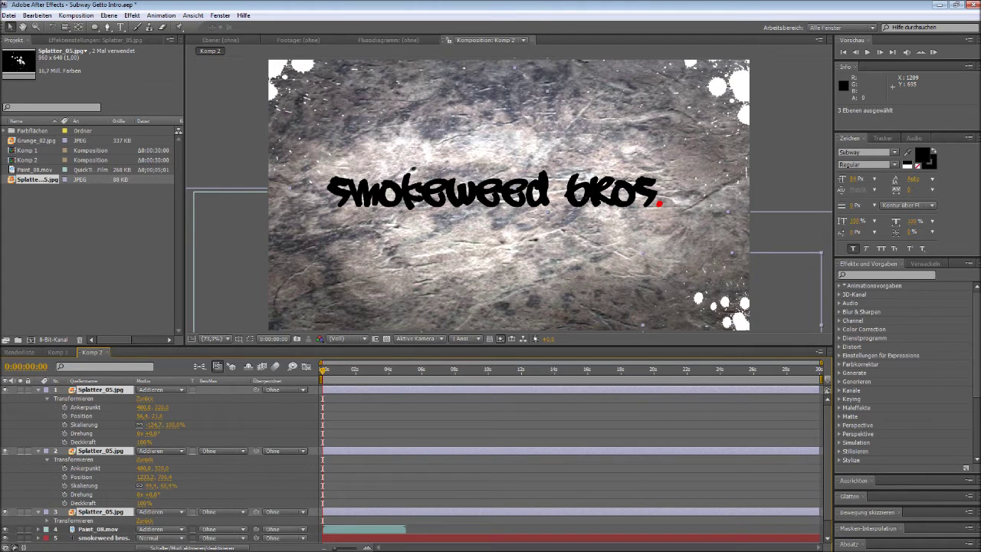
click(48, 520)
scroll(153, 460, down, 1)
scroll(153, 460, up, 1)
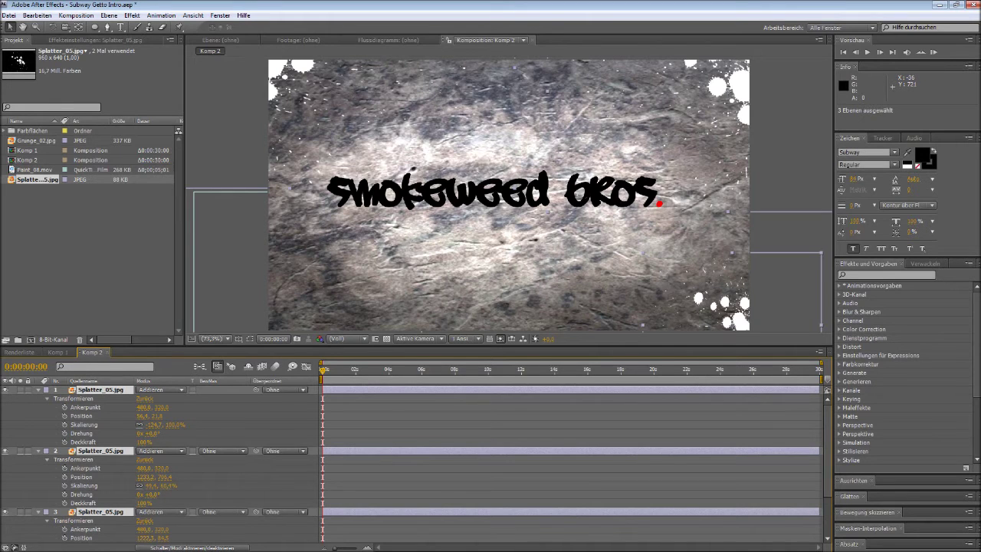
Keyframe splatter opacity at 100% at 2 seconds and 0% at the first frame.
drag(322, 370, 355, 370)
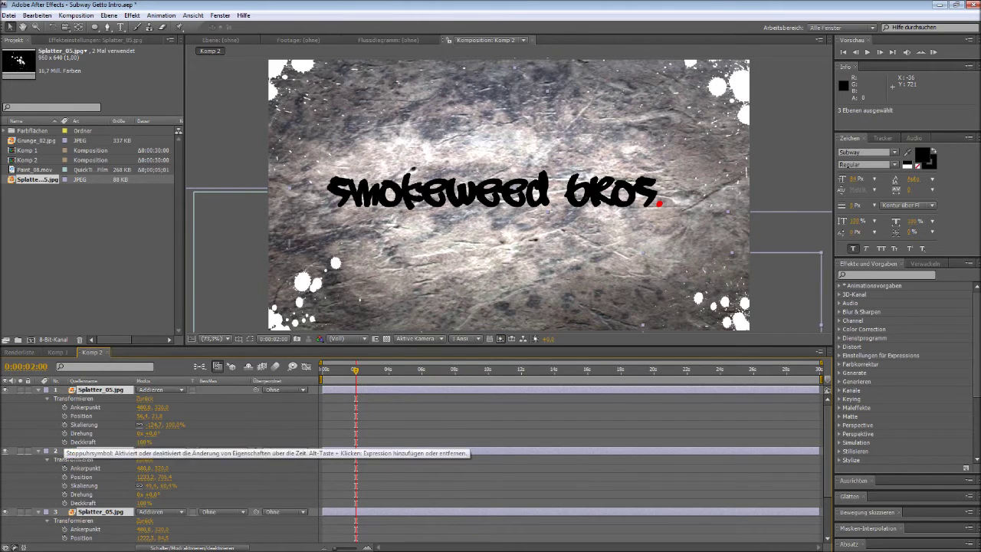
click(65, 442)
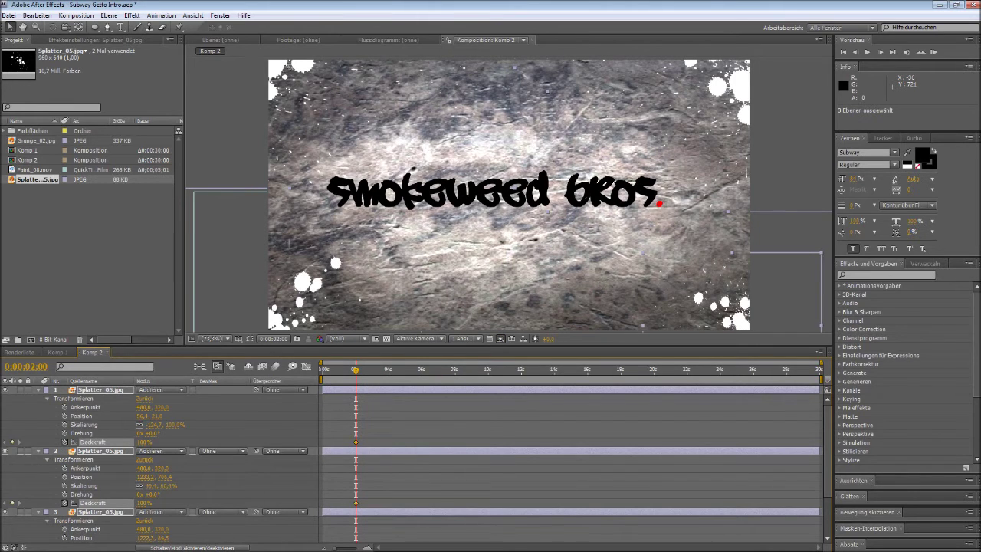
scroll(827, 452, down, 3)
scroll(826, 452, up, 3)
key(Home)
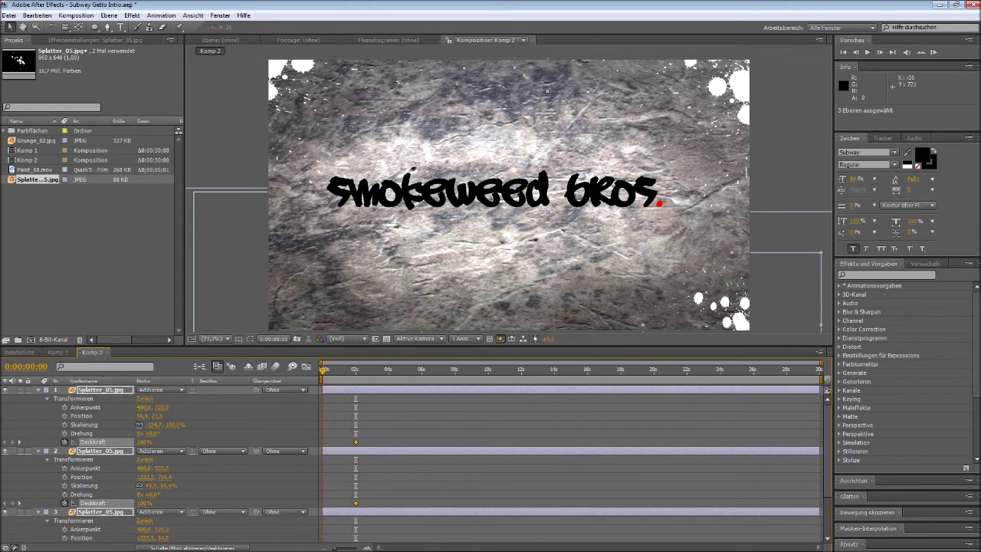
click(145, 443)
text(0)
key(Return)
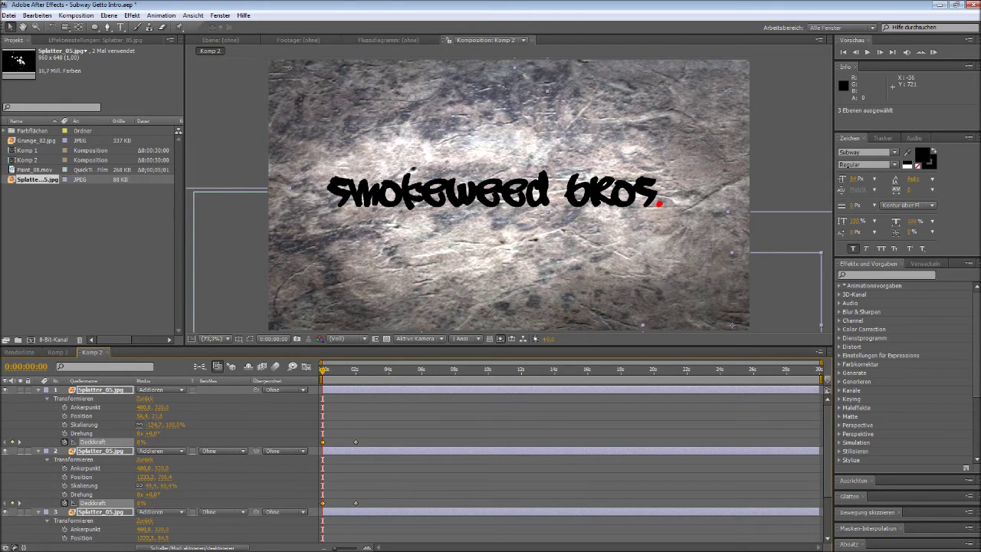
Preview the splatter fade-in and bring up the Ebene > Neu options.
key(space)
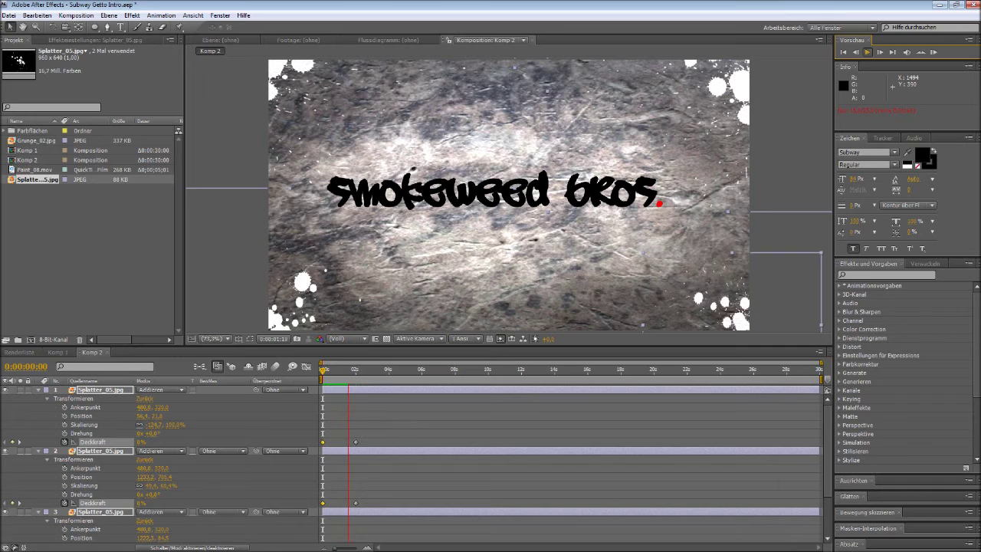
key(space)
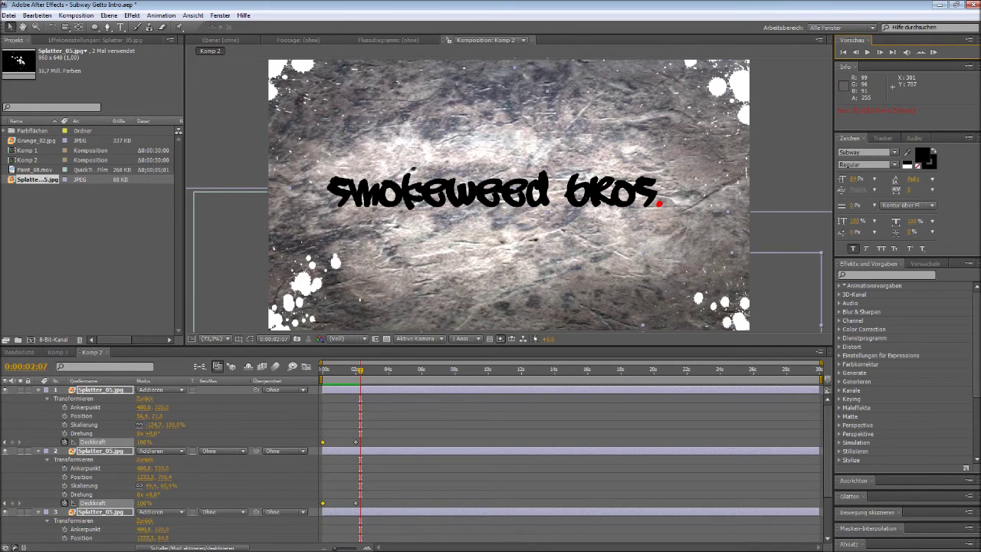
key(ctrl+grave)
key(ctrl+shift+a)
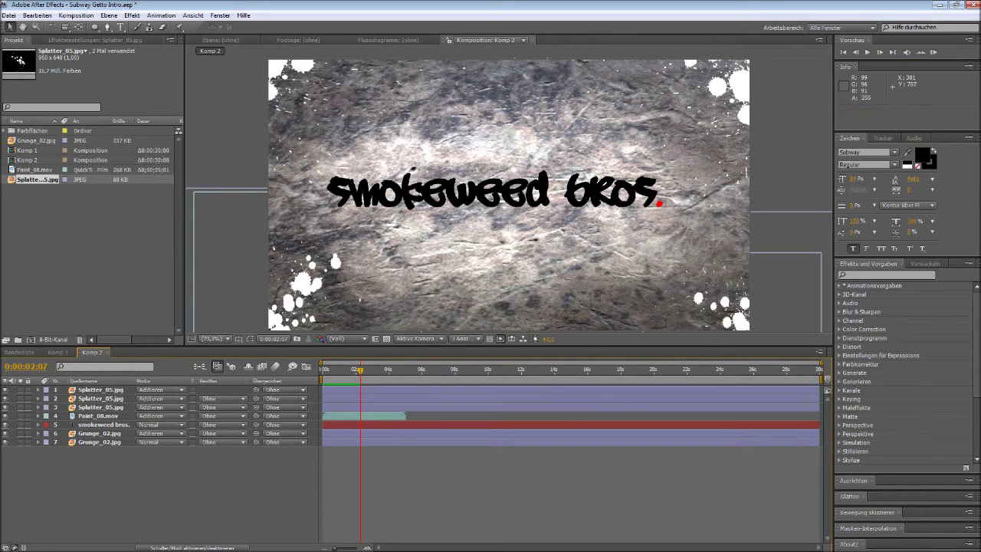
key(space)
click(109, 15)
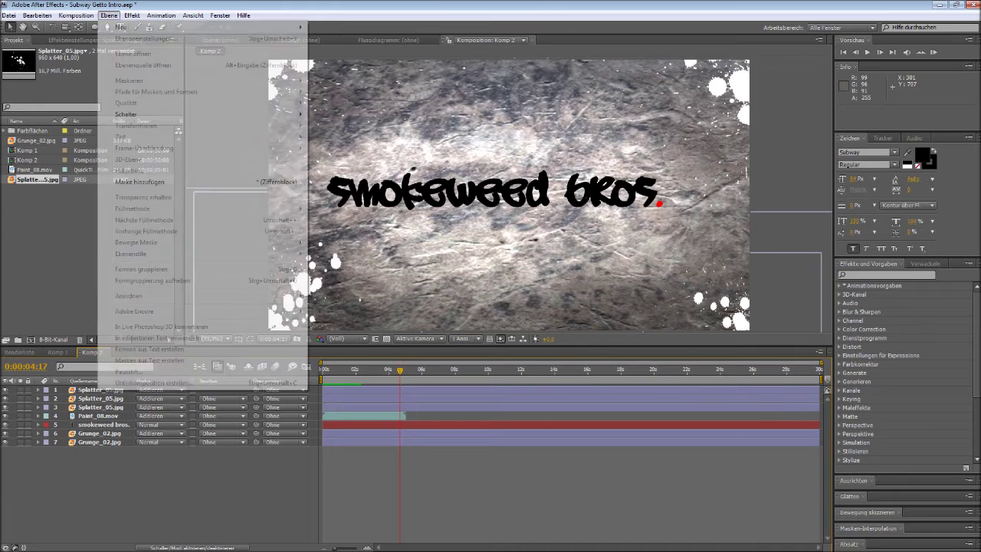
mouse_move(176, 27)
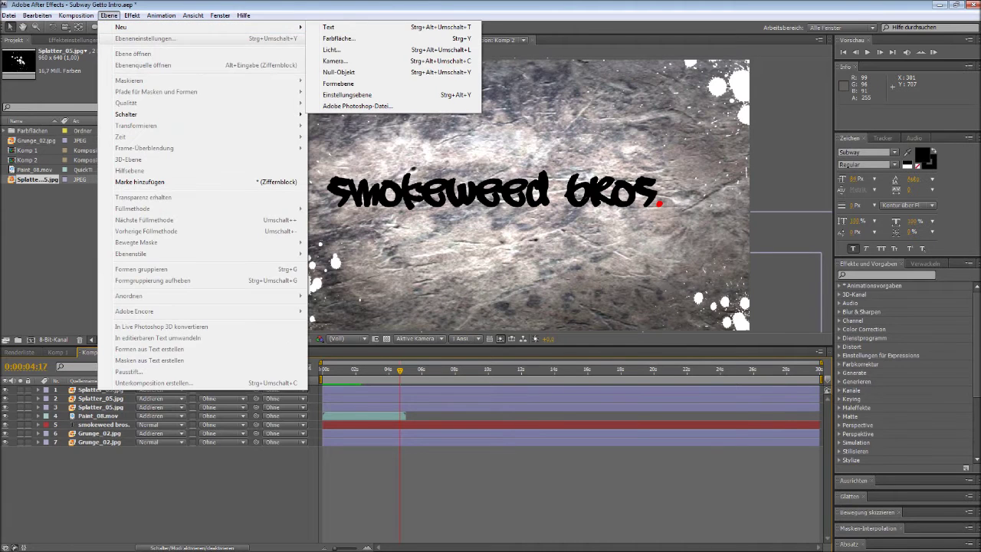
Add a 50 mm camera layer, Kamera 1, and show the layer switches column with F4.
click(334, 60)
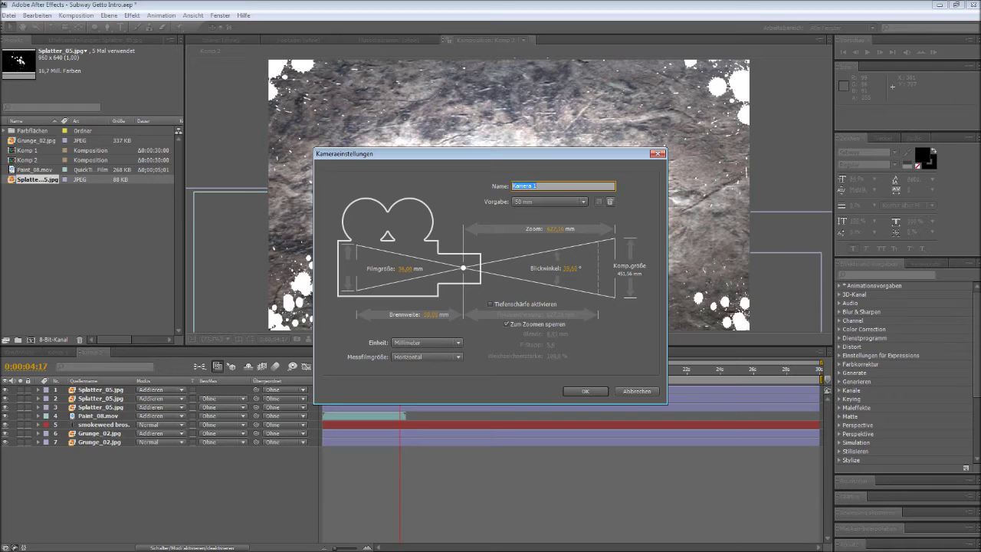
key(Return)
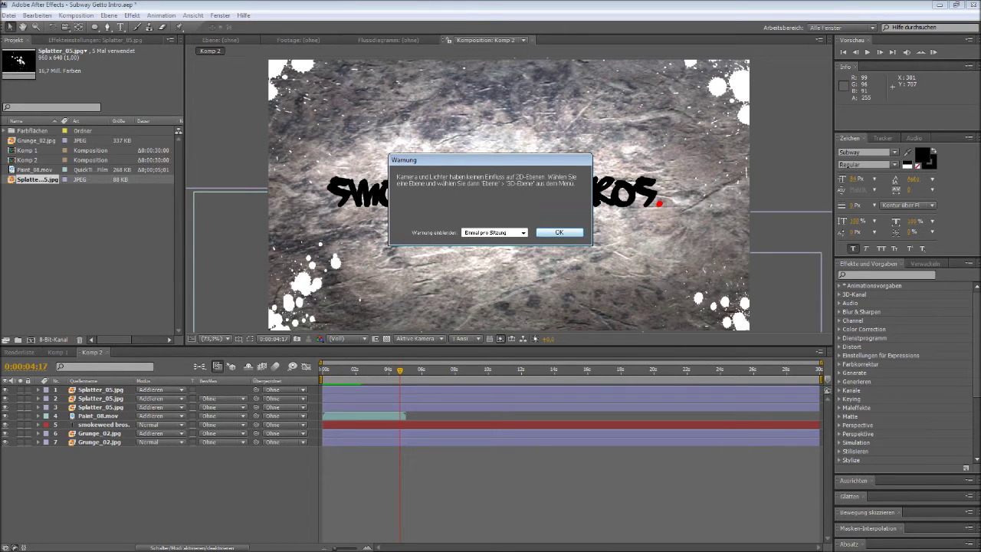
key(Return)
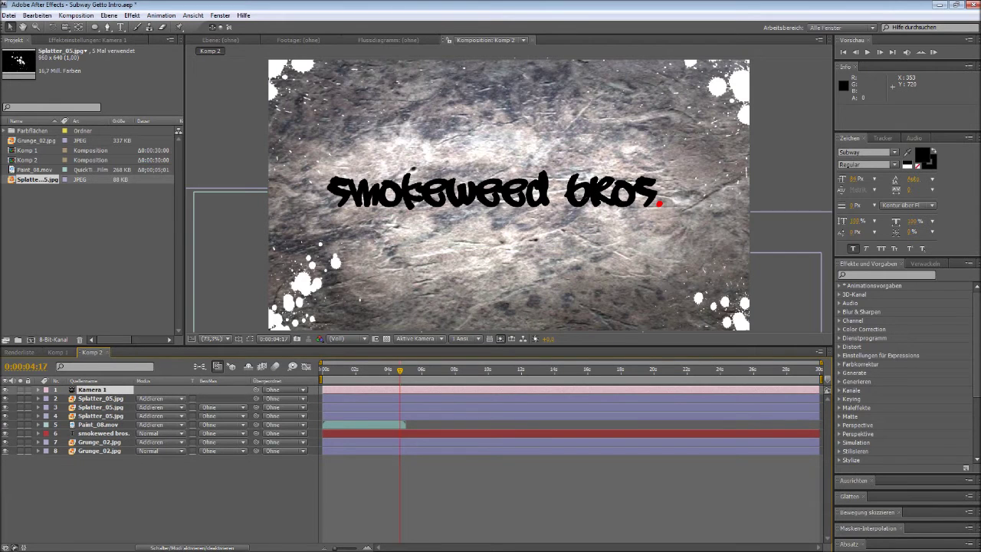
key(KP_0)
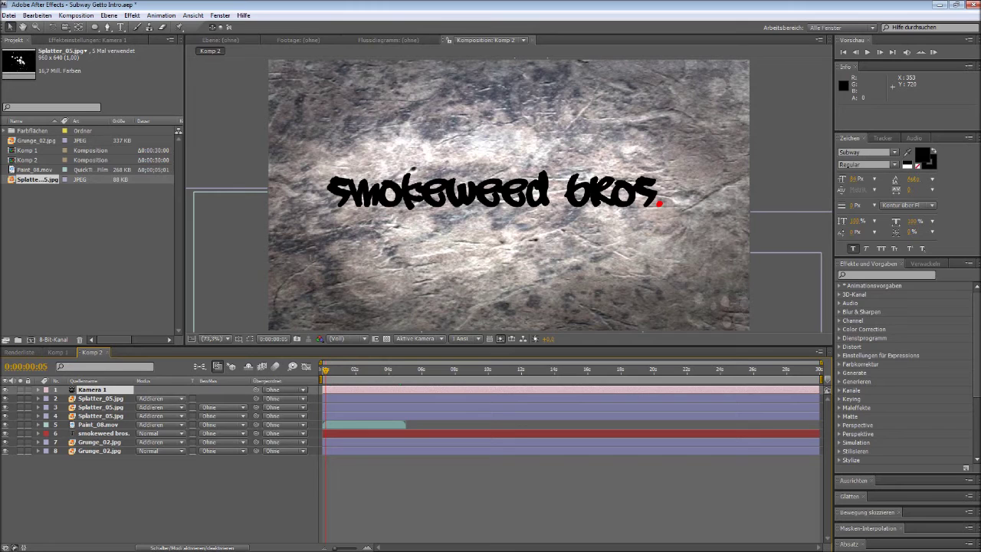
key(F4)
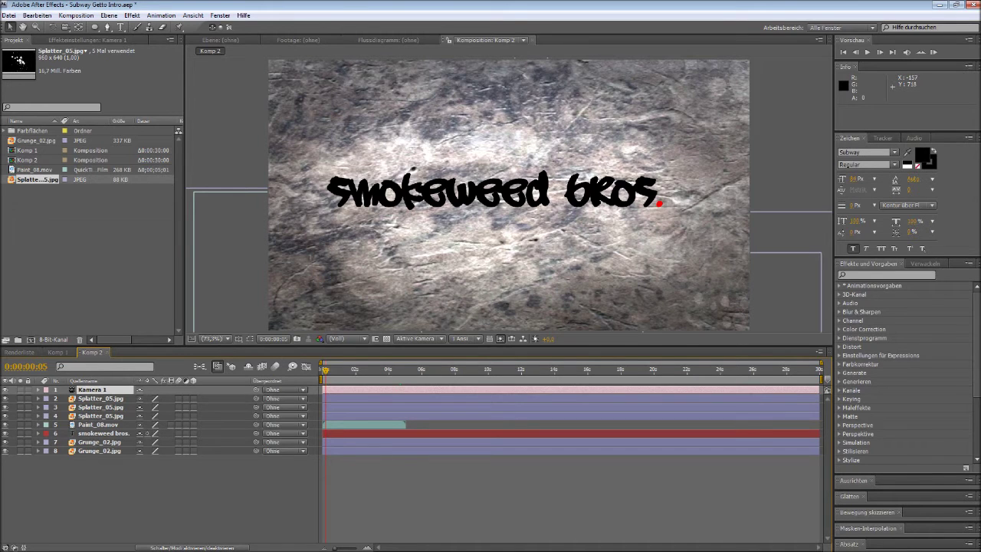
Reveal Kamera 1's transform properties and set the viewer back to 73.3% at Full quality.
click(38, 389)
click(47, 398)
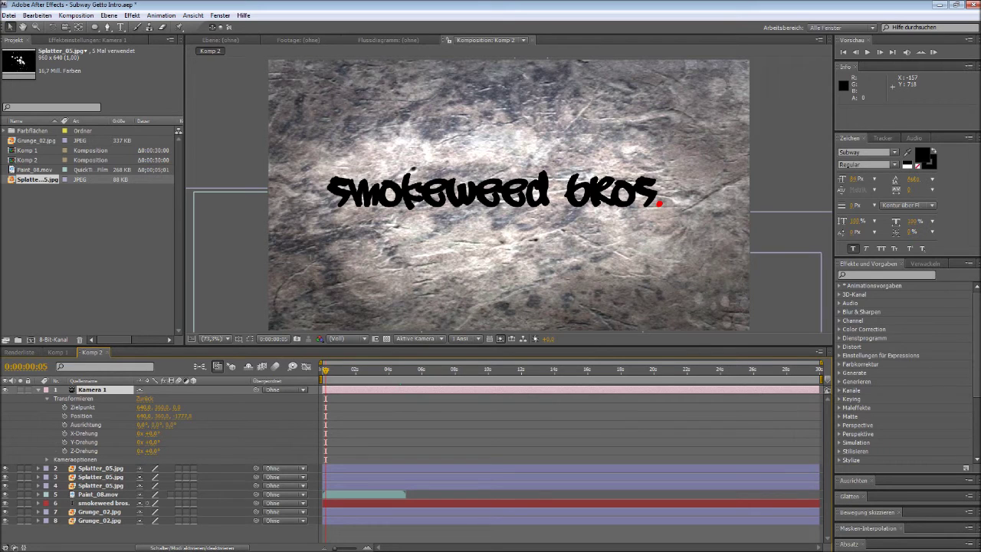
scroll(509, 195, down, 10)
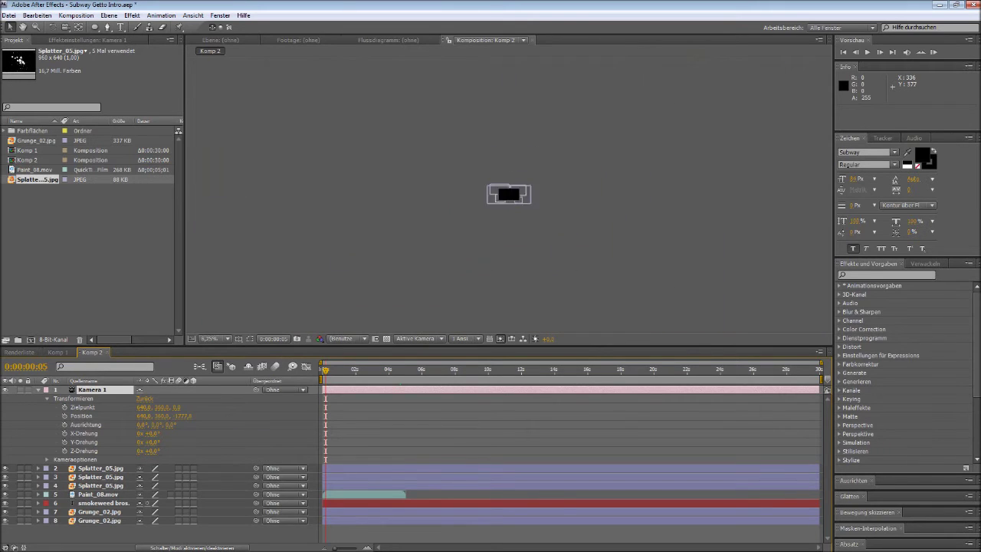
click(208, 338)
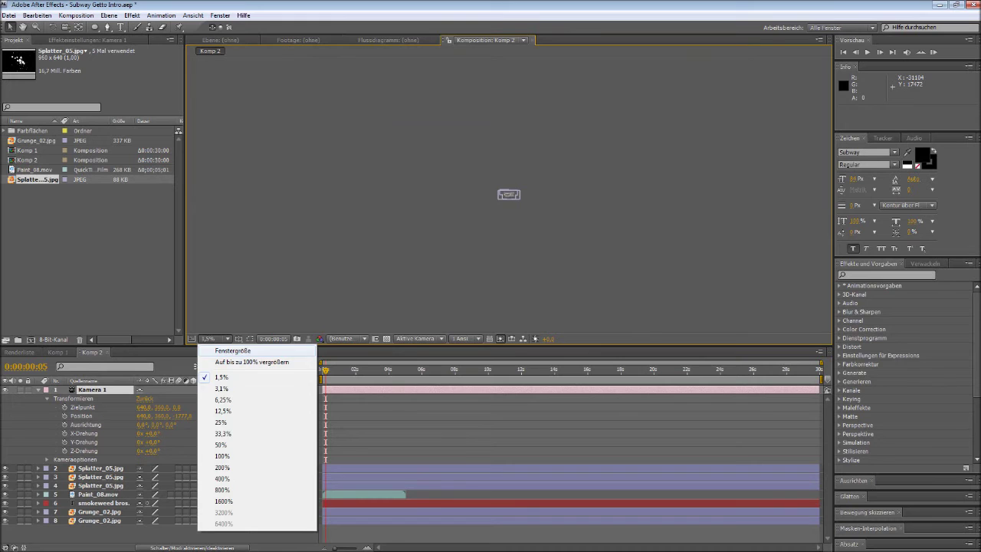
click(223, 346)
scroll(586, 302, down, 2)
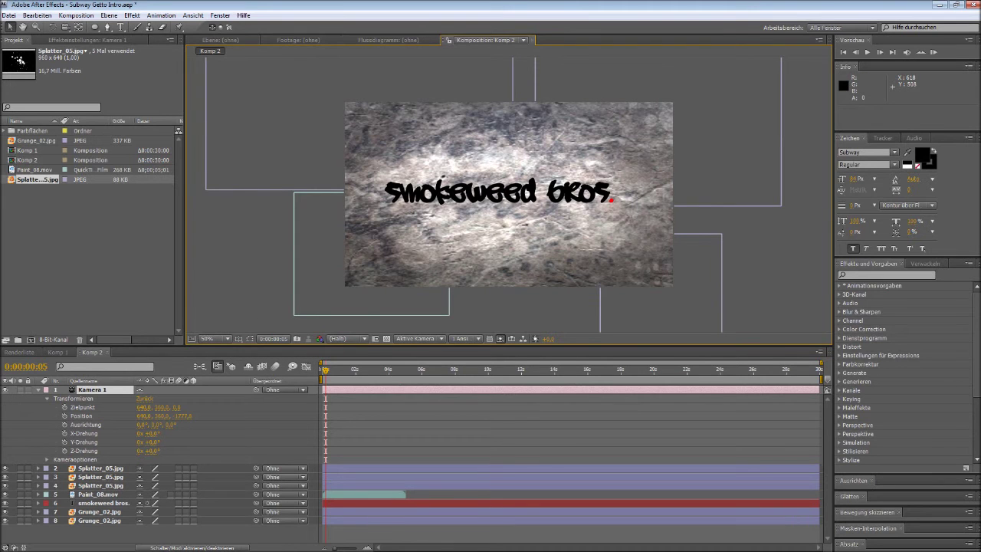
click(509, 194)
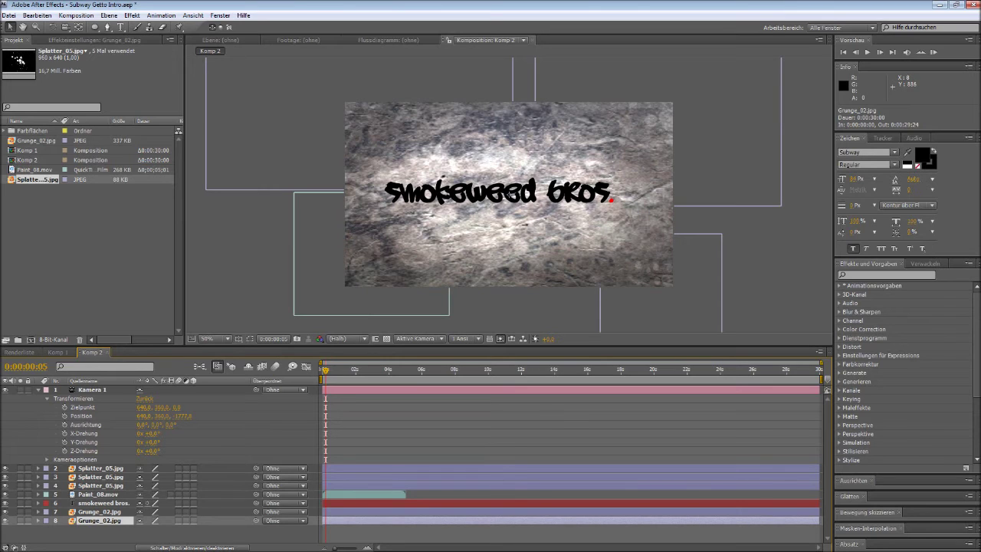
click(207, 338)
click(229, 241)
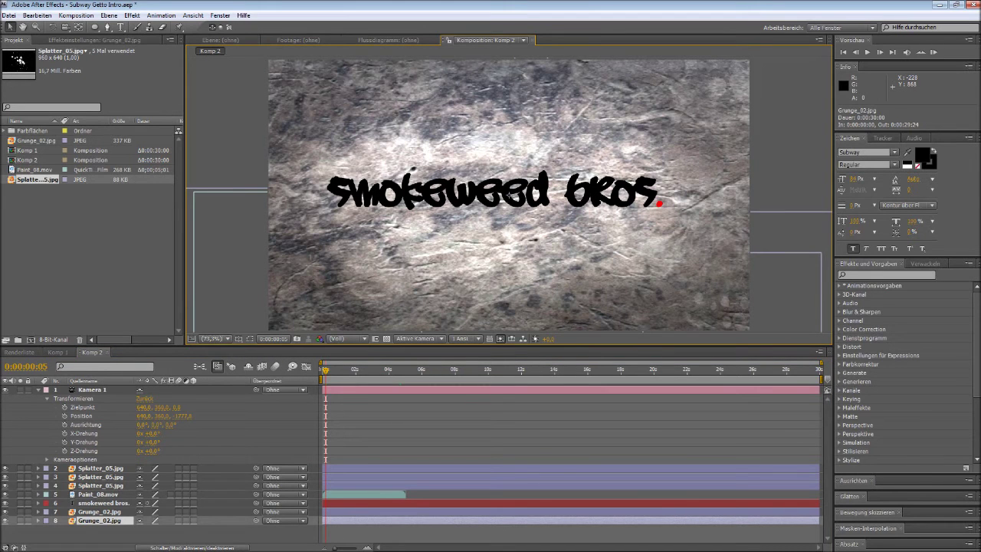
Play to about 6 seconds and set the first camera Position keyframe at 0:00:05:19.
key(space)
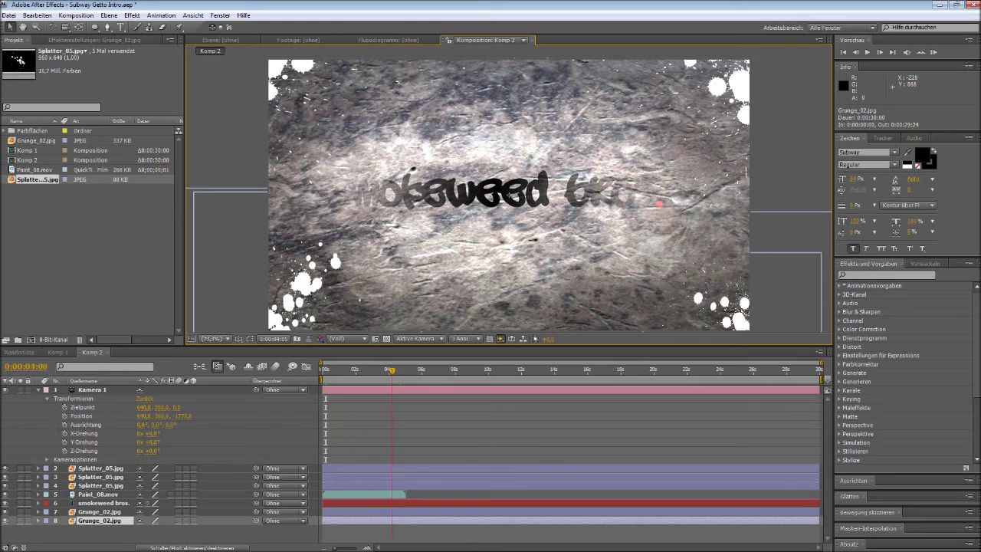
key(space)
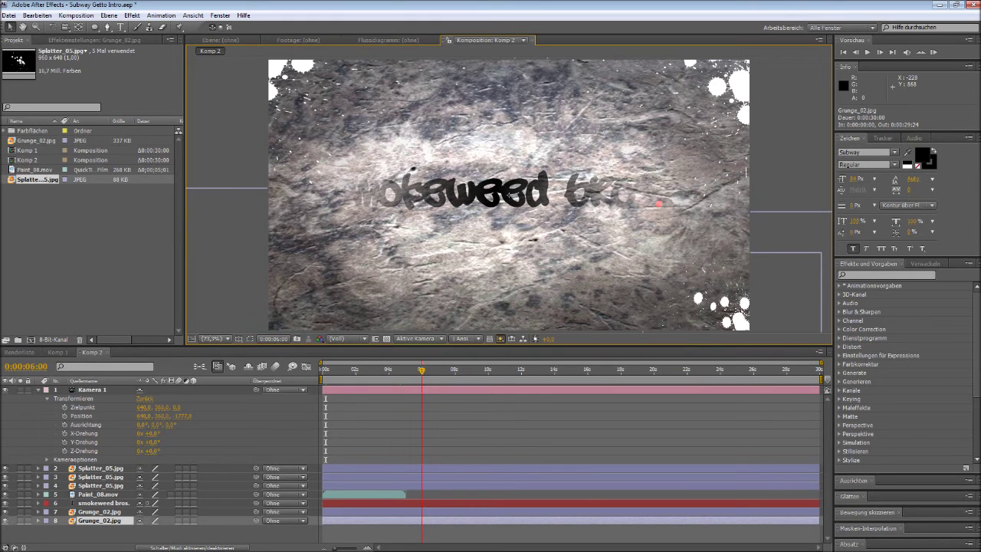
key(Page_Up)
key(Page_Up)
key(Page_Up)
key(Page_Up)
key(Page_Up)
key(Page_Up)
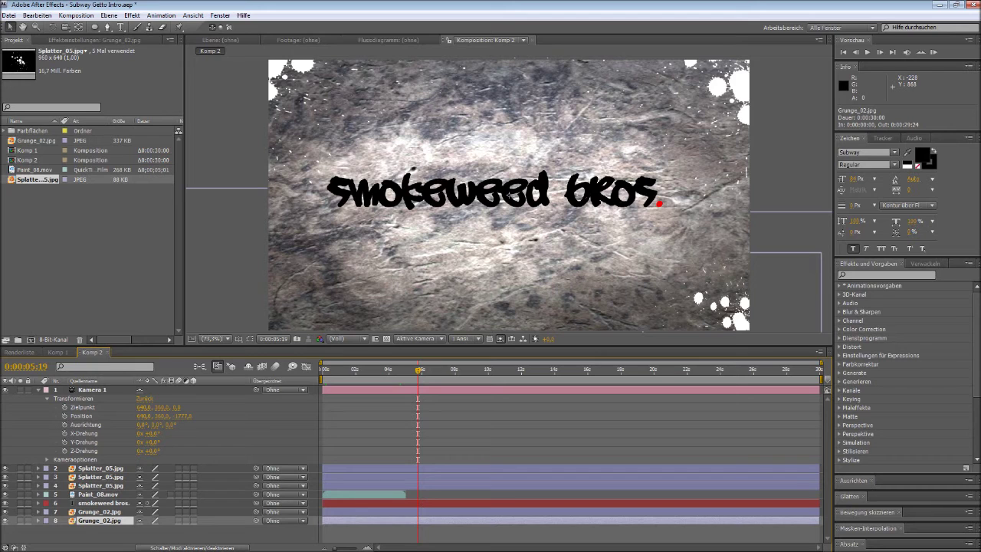
click(64, 415)
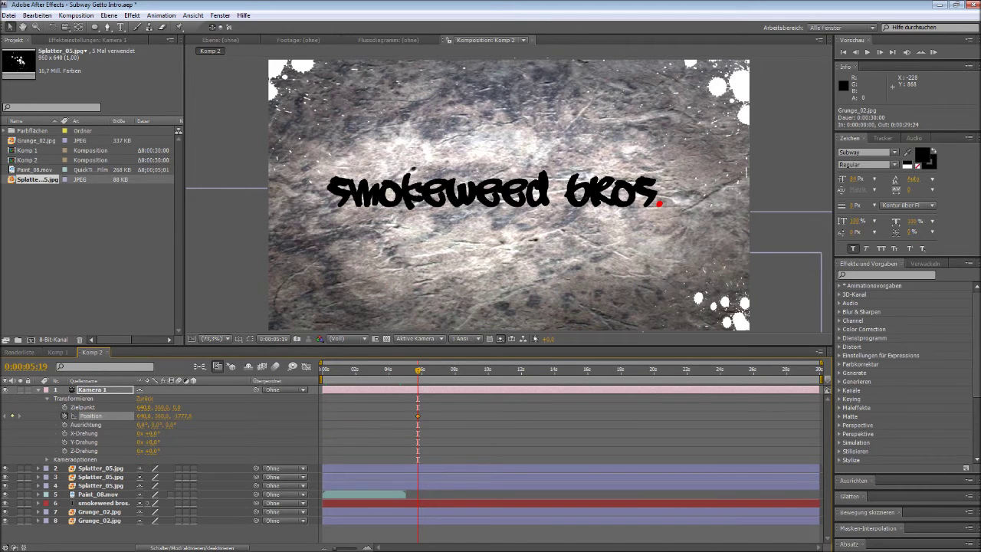
At 0:00:06:01, trial-scrub Kamera 1's Position and Zielpunkt values, then undo the changes.
key(Page_Down)
key(Page_Down)
key(Page_Down)
key(Page_Down)
key(Page_Down)
key(Page_Down)
key(Page_Down)
drag(182, 415, 224, 415)
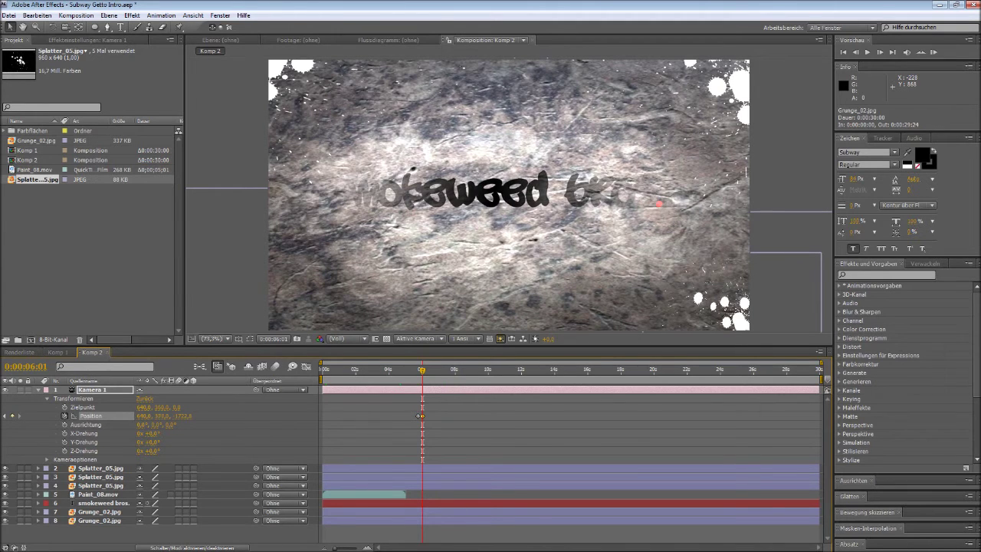
mouse_move(143, 415)
mouse_down()
mouse_move(193, 416)
mouse_move(51, 416)
mouse_up()
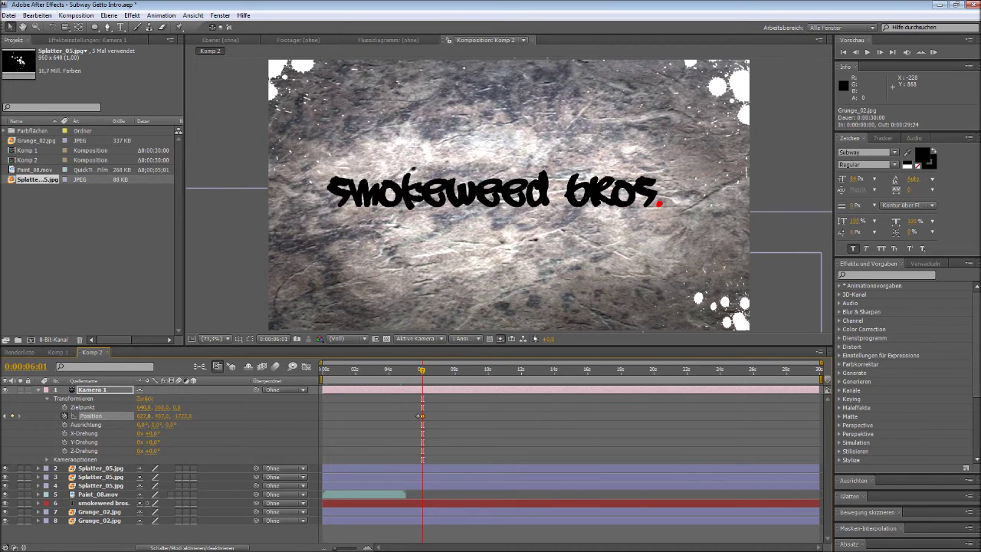
drag(161, 416, 102, 415)
mouse_move(182, 415)
mouse_down()
mouse_move(191, 415)
mouse_move(115, 407)
mouse_up()
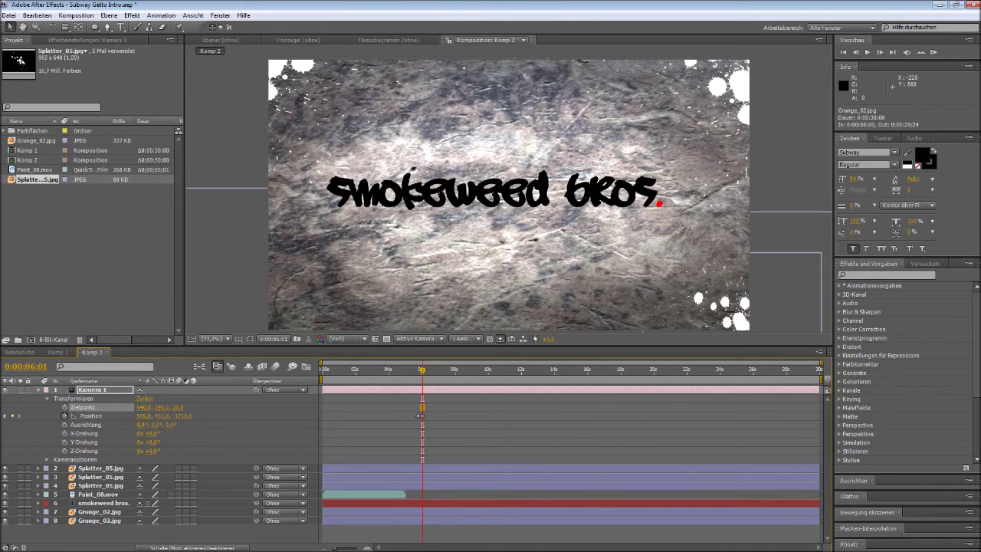
drag(144, 407, 153, 407)
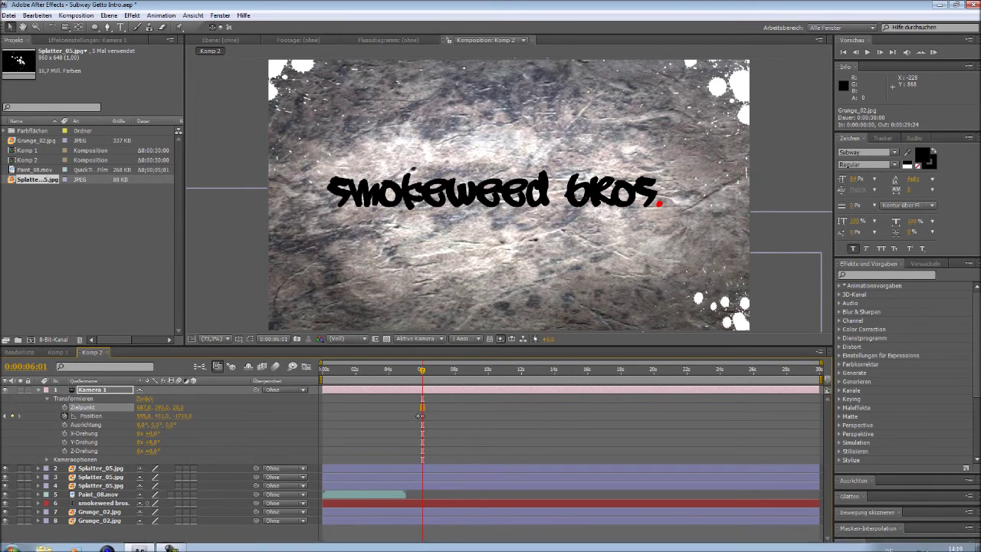
key(ctrl+z)
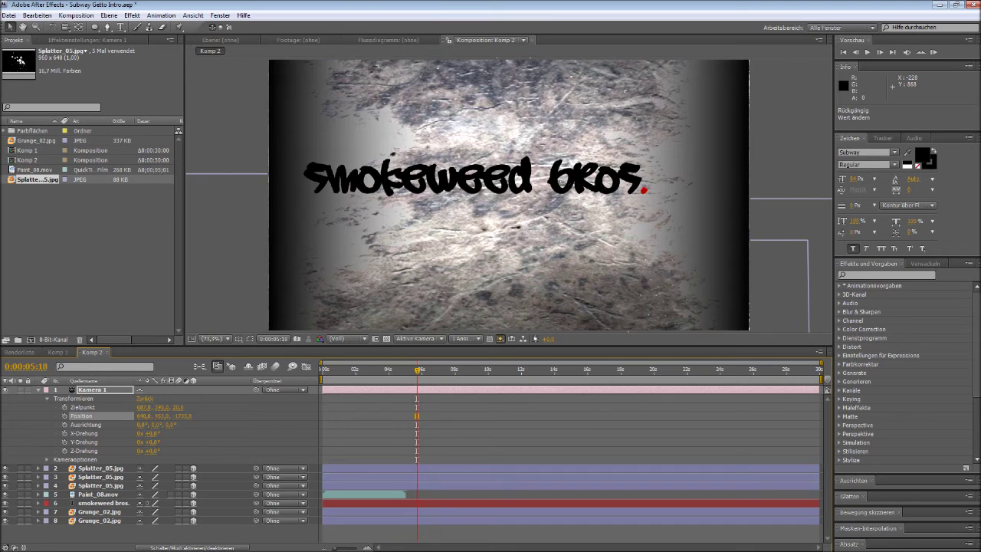
At 0:00:06:00 set the camera Position Y to 519 and X to 918.
key(Page_Down)
click(65, 415)
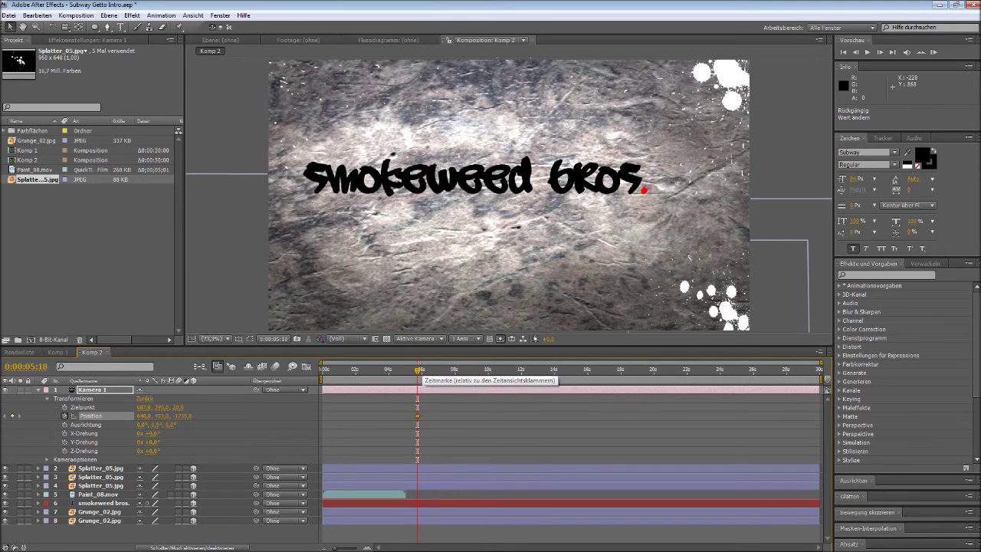
click(421, 371)
drag(421, 371, 423, 371)
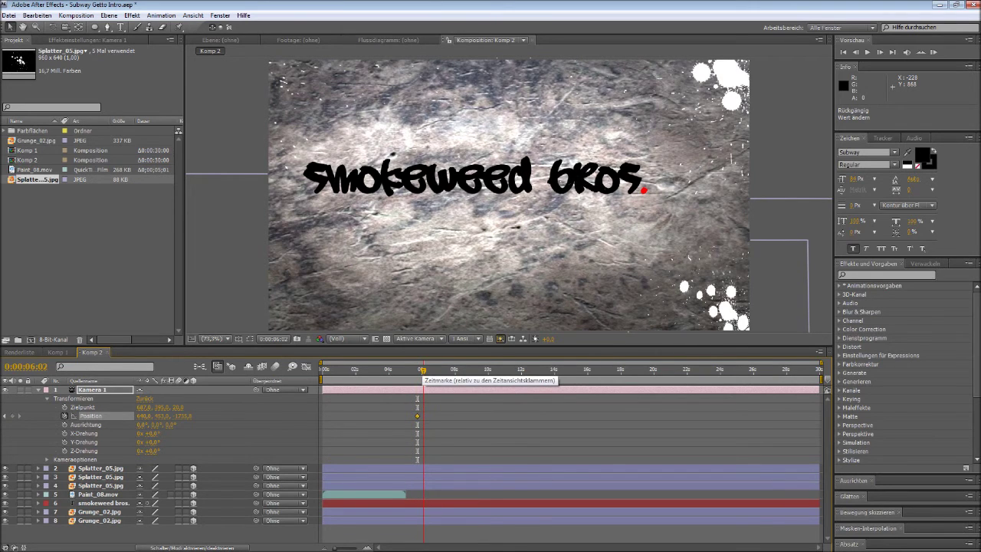
key(Page_Up)
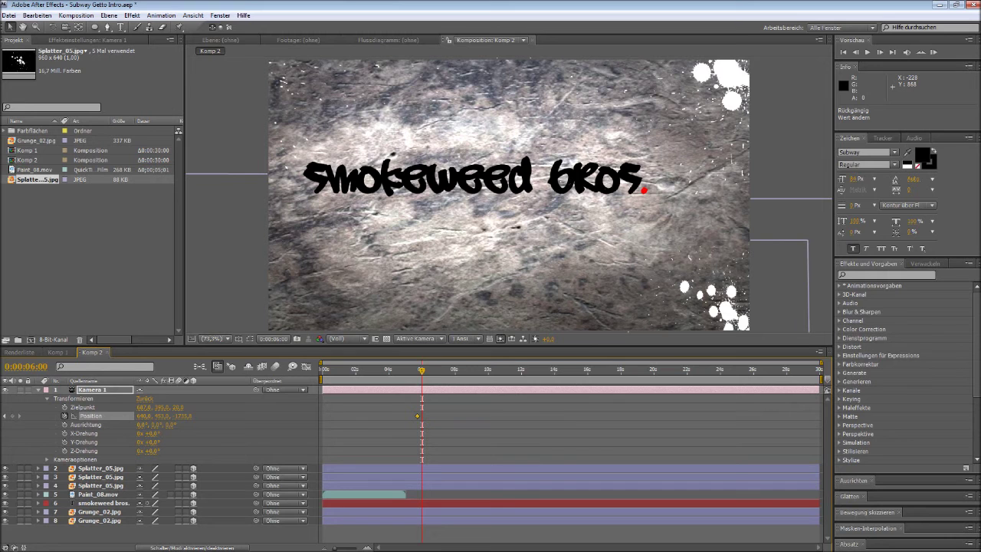
mouse_move(161, 416)
mouse_down()
mouse_move(176, 416)
mouse_move(130, 415)
mouse_up()
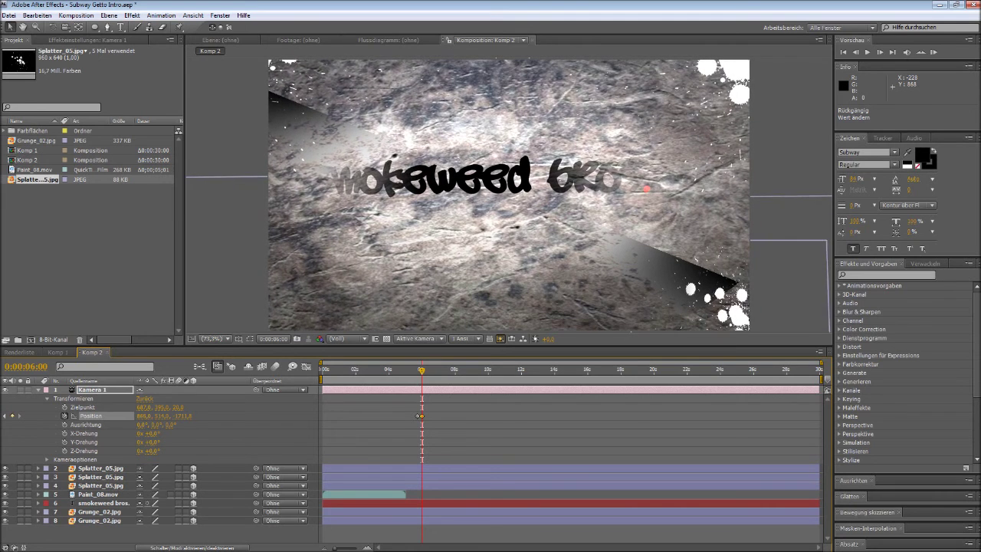
drag(143, 415, 199, 415)
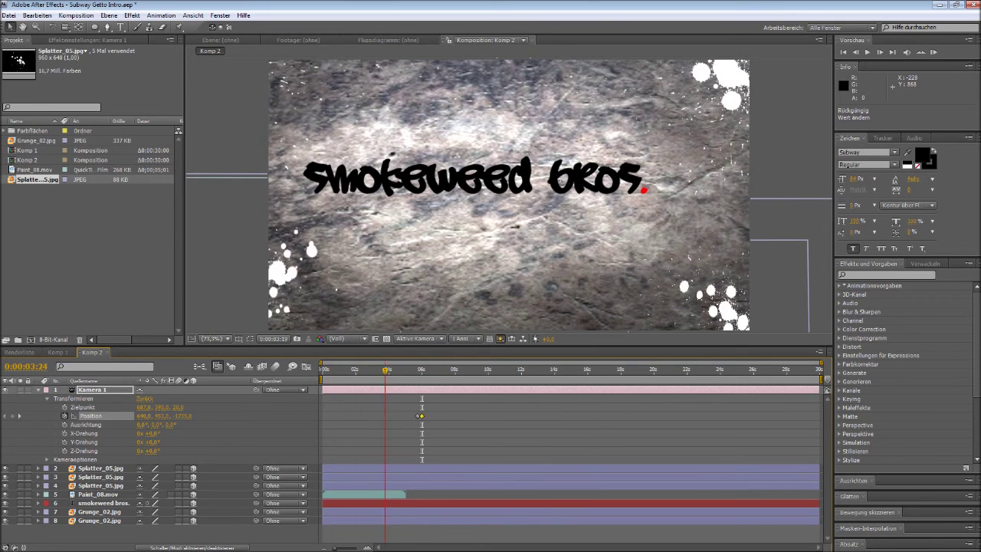
key(Page_Up)
key(Page_Down)
key(Page_Down)
key(Page_Down)
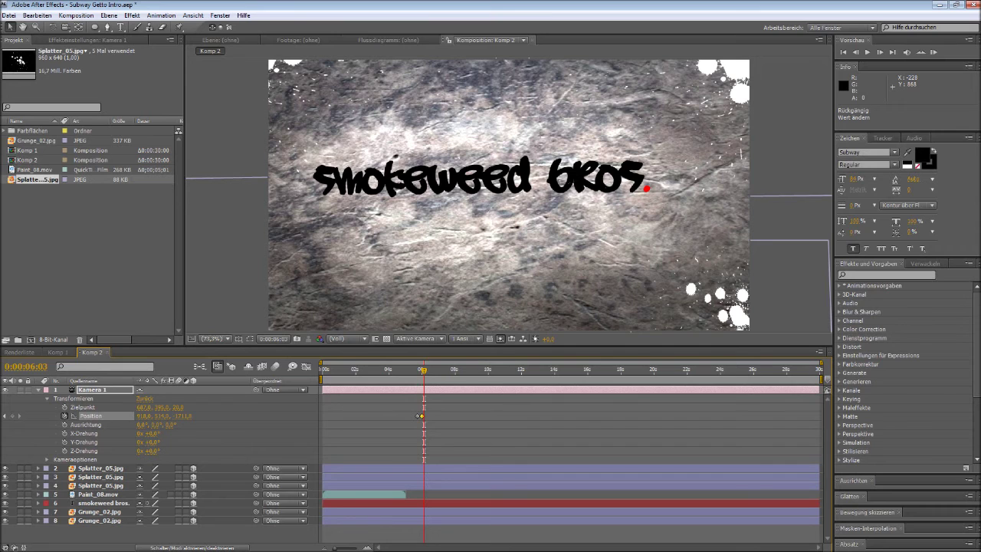
Keyframe Zielpunkt at 0:00:07:03, then swing its X to 840 at 0:00:07:14.
key(shift+Page_Down)
key(shift+Page_Down)
key(Page_Down)
key(Page_Down)
key(Page_Down)
click(64, 407)
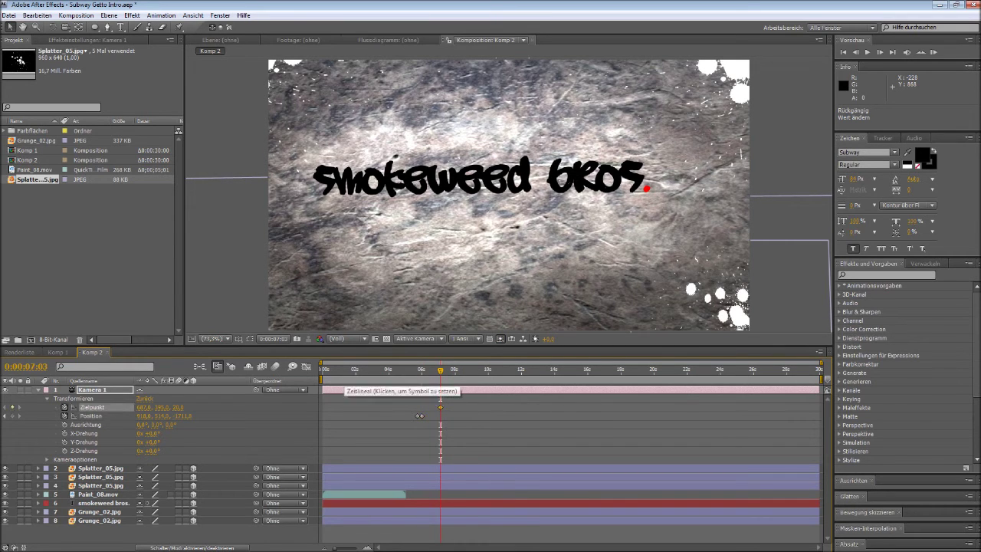
drag(441, 372, 447, 372)
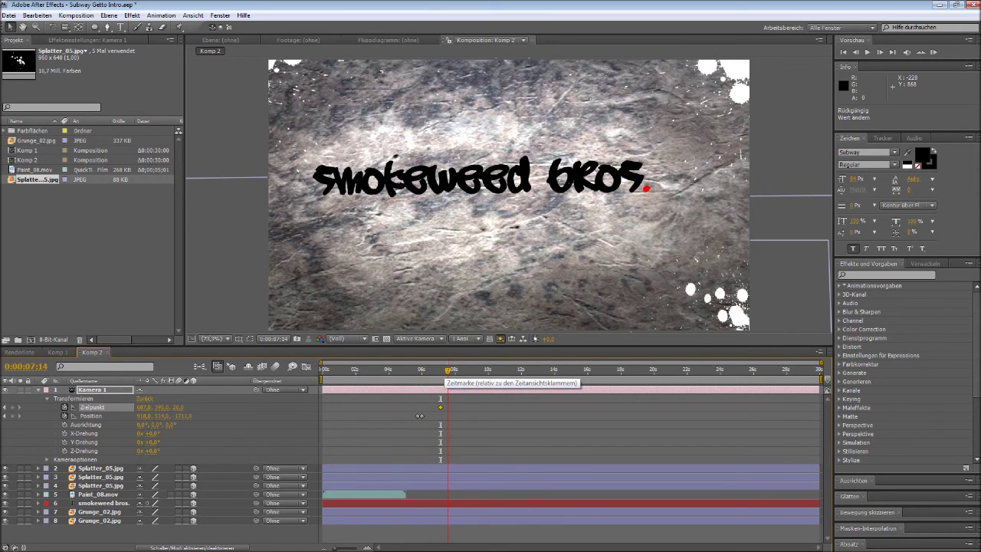
drag(143, 407, 205, 407)
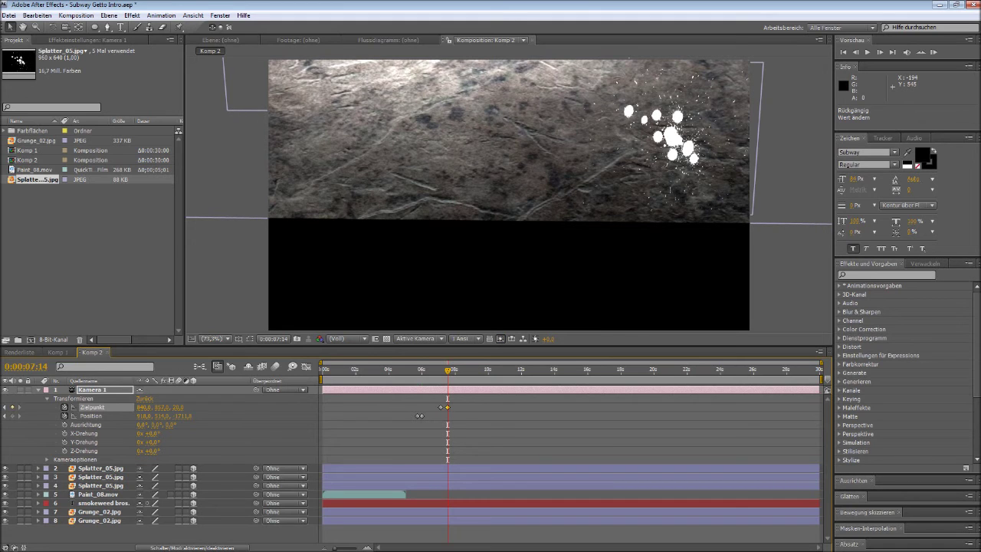
Scale the Grunge_02 wall to 283 × 336% so it fills the frame.
click(100, 520)
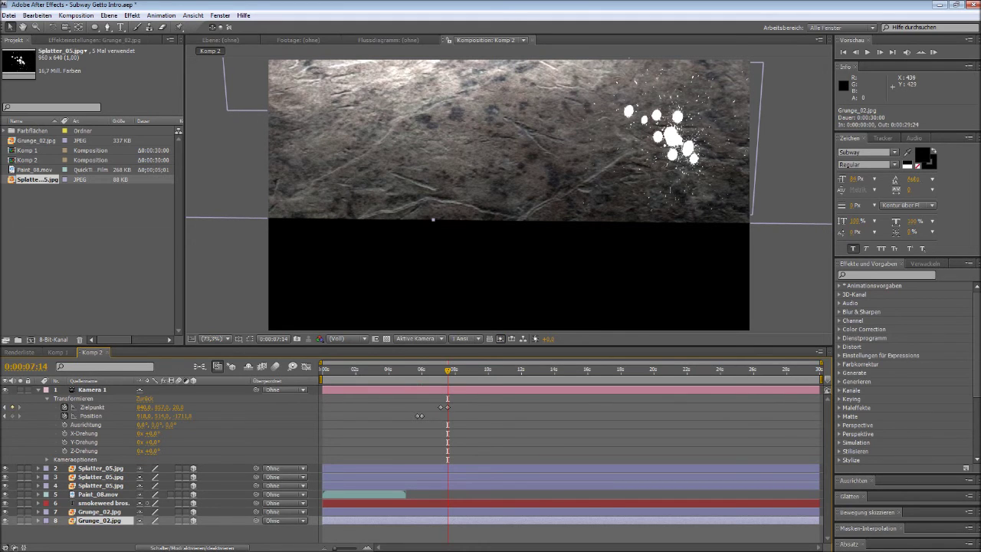
drag(433, 220, 427, 487)
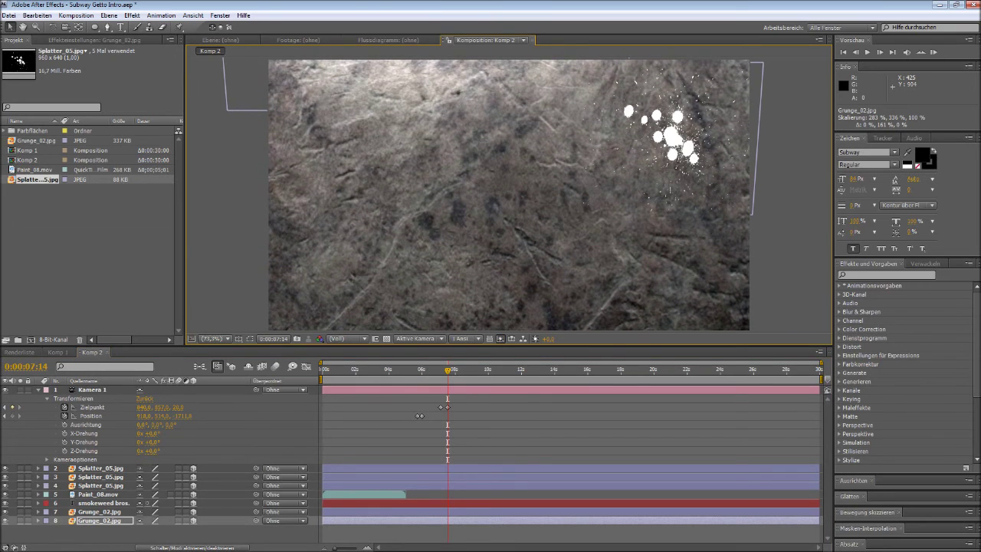
drag(447, 371, 453, 371)
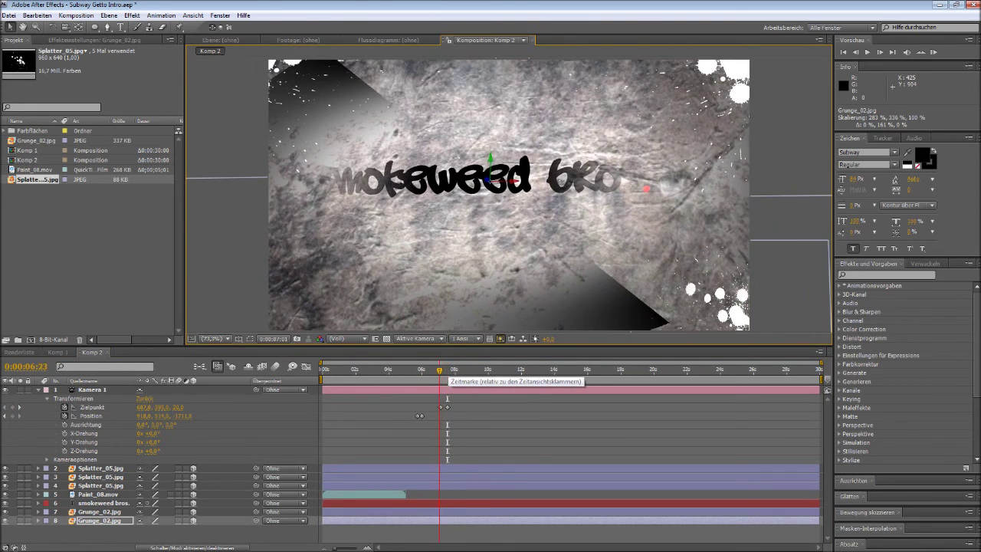
Preview the camera move from the start, then collapse Kamera 1's properties.
key(Home)
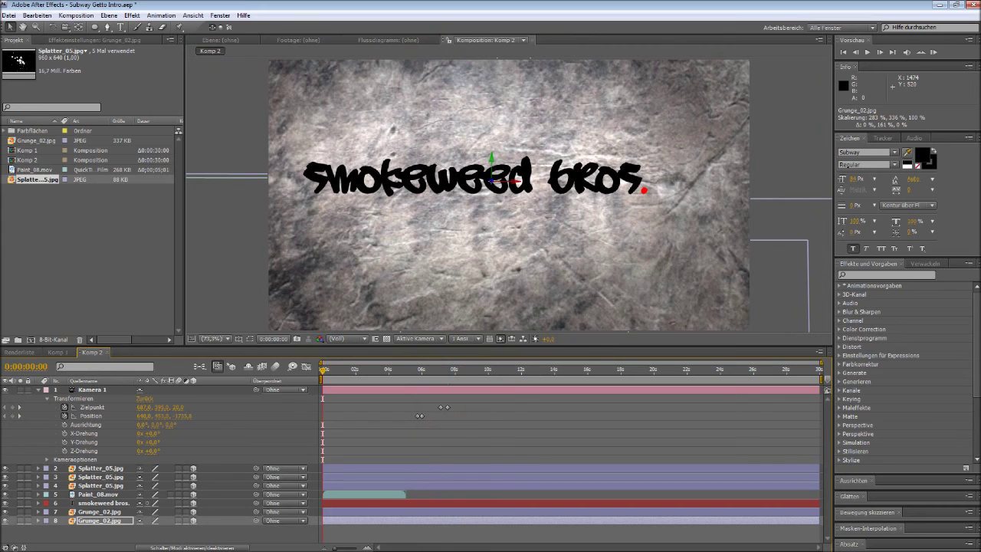
click(867, 52)
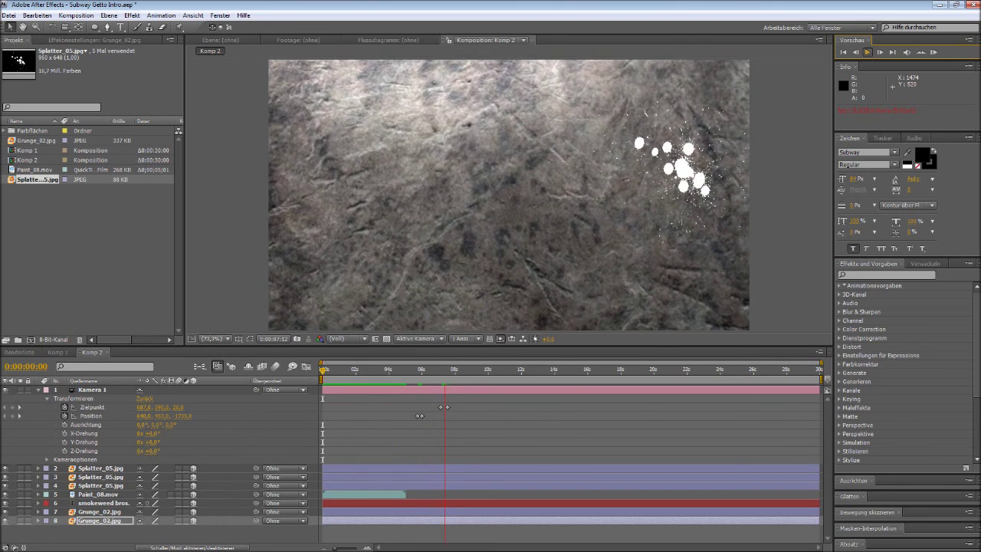
key(space)
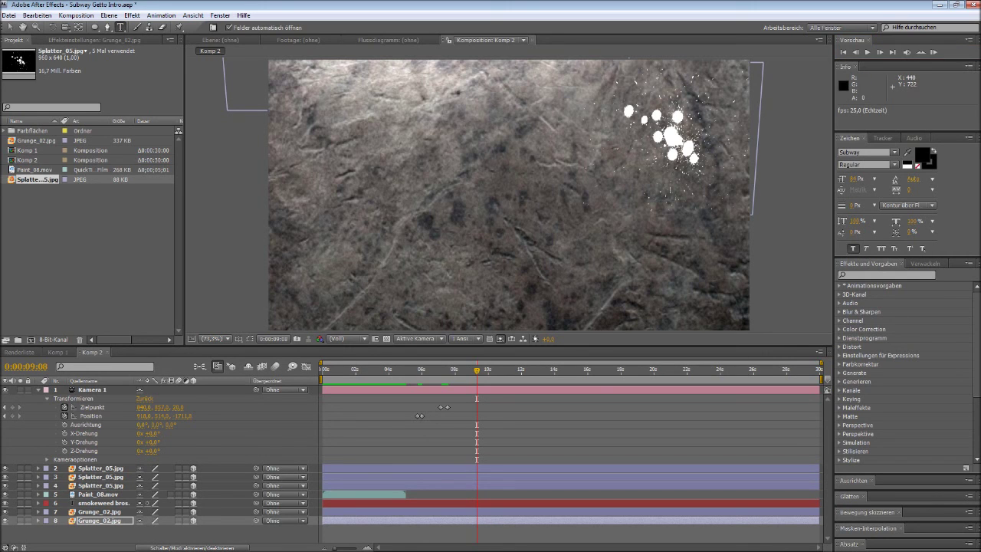
key(ctrl+grave)
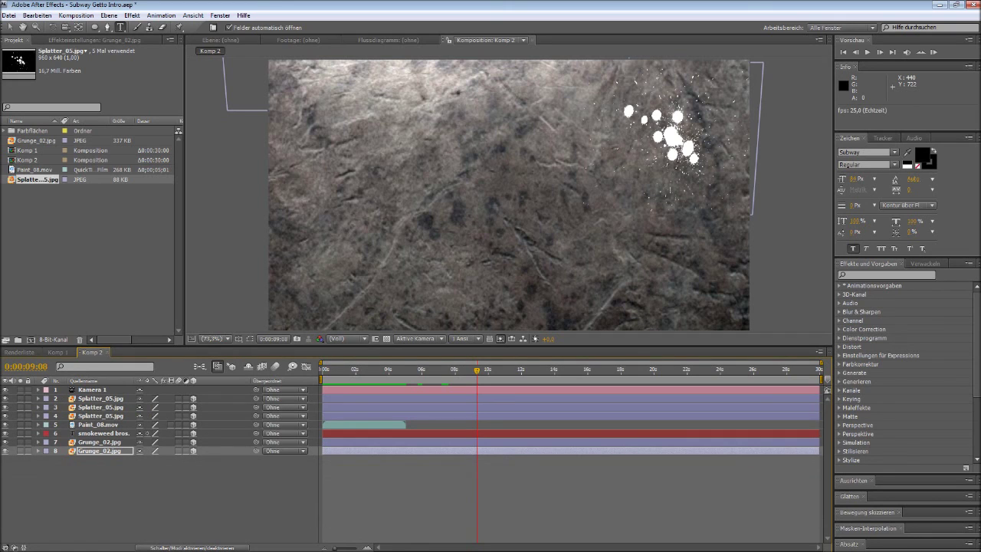